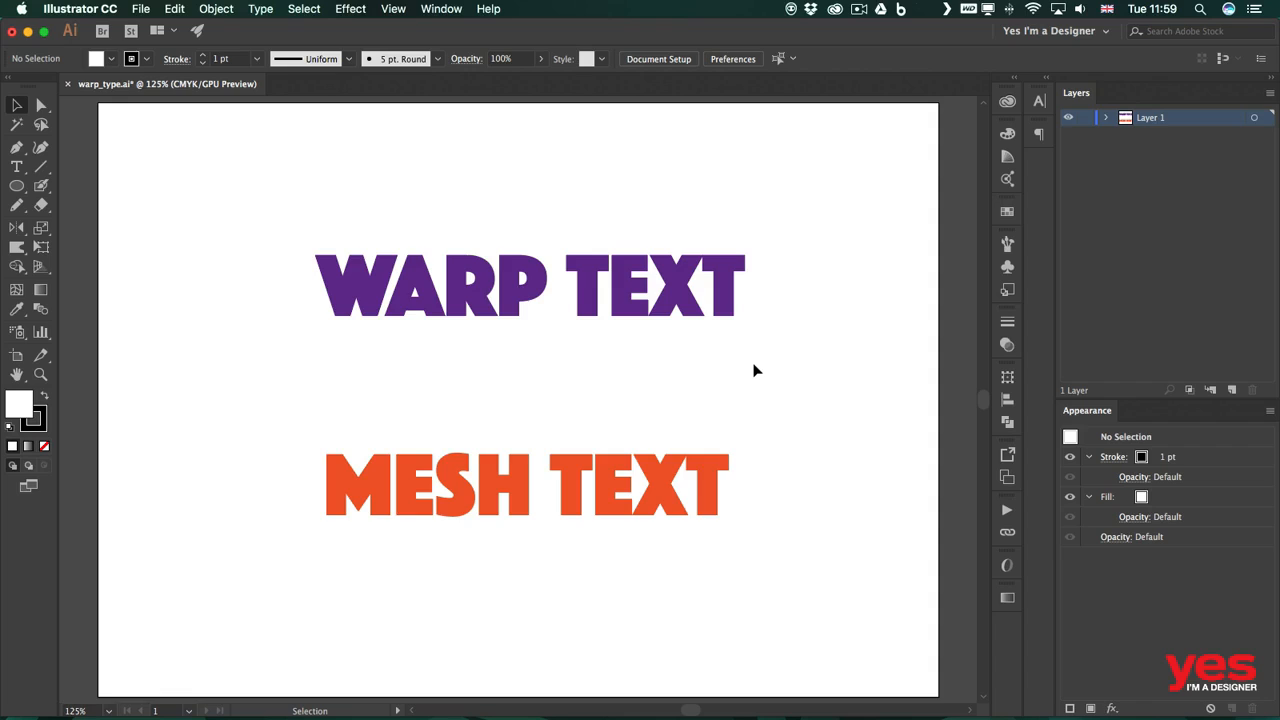
Step: Select the WARP TEXT object and make an envelope from it using the warp option
{"action": "left_click", "coordinate": [690, 312]}
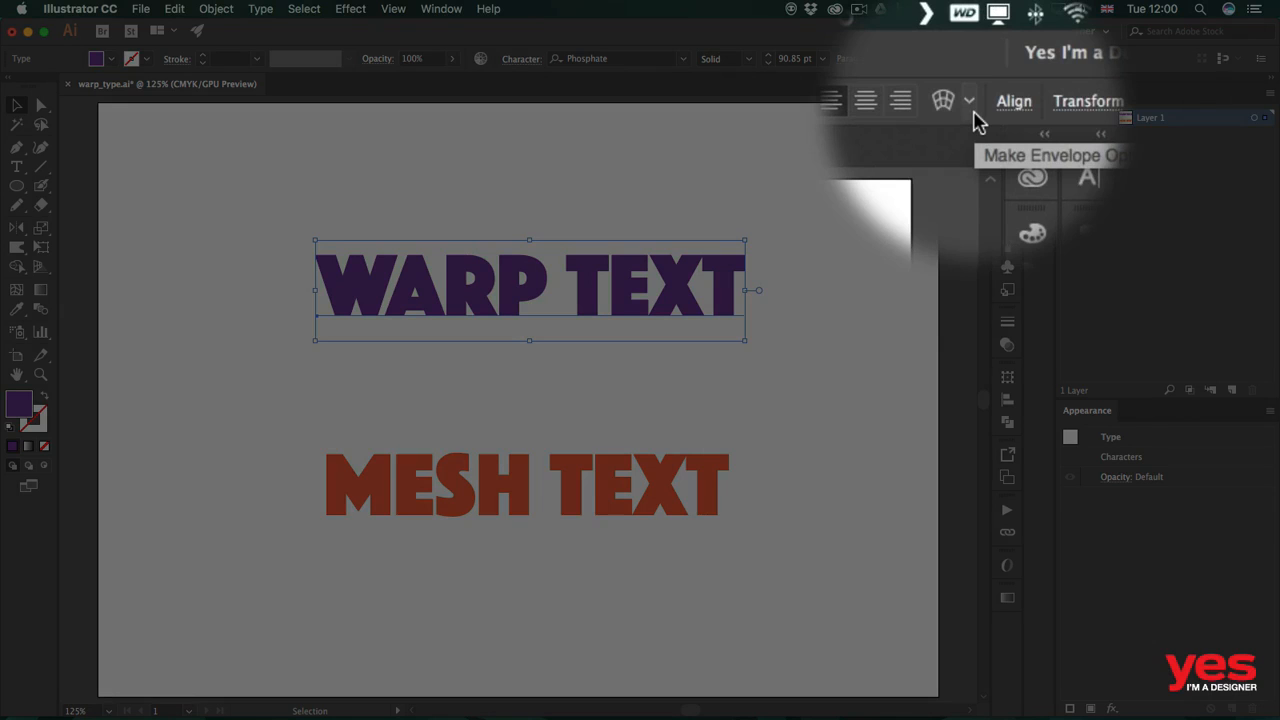
{"action": "left_click", "coordinate": [970, 104]}
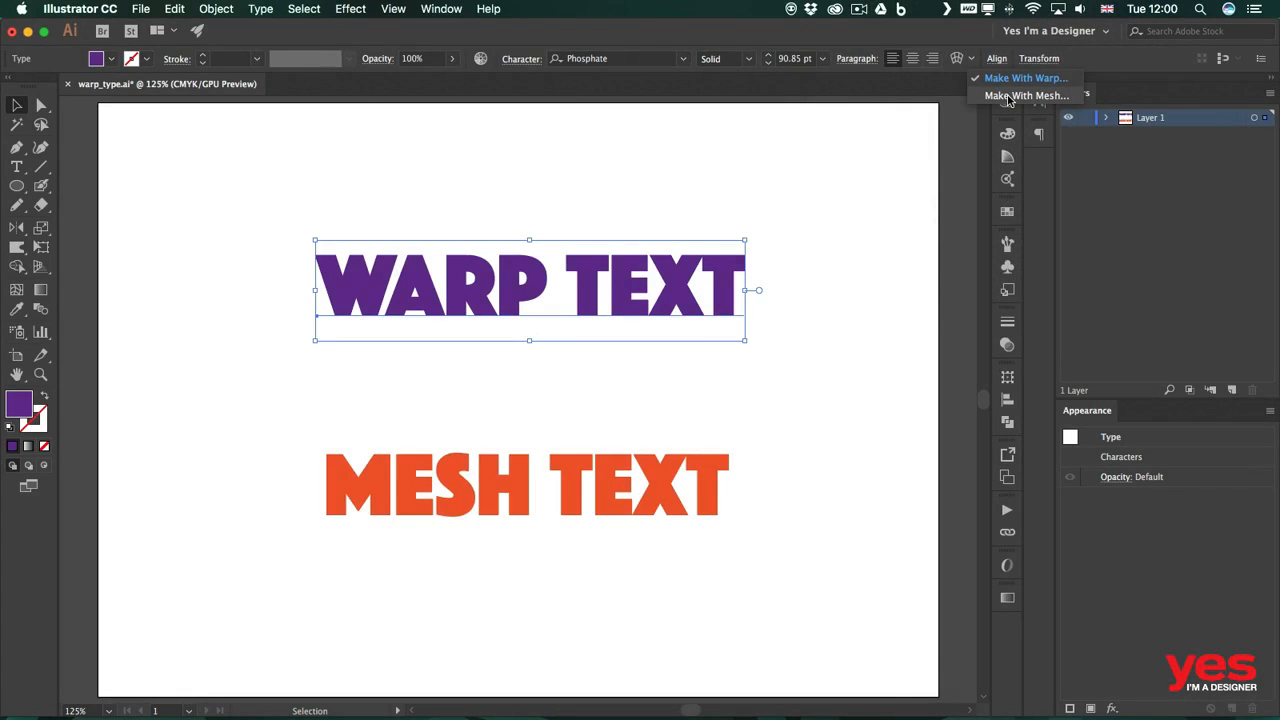
{"action": "left_click", "coordinate": [963, 46]}
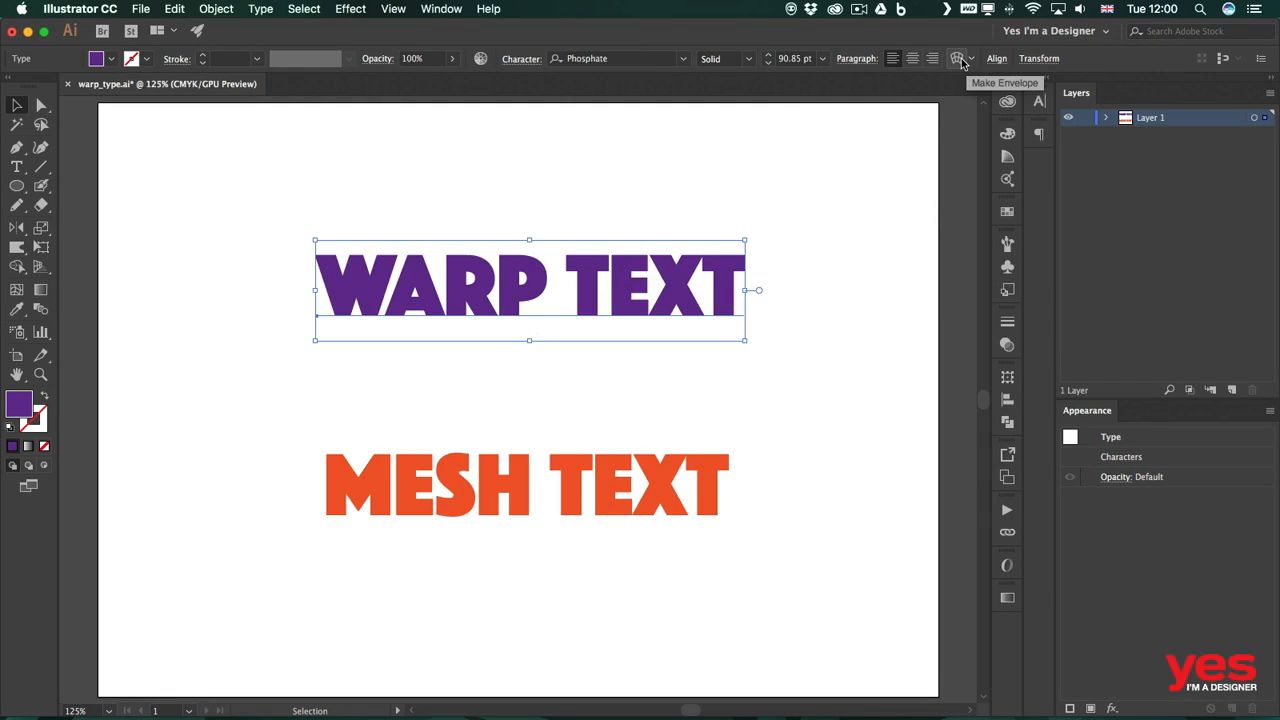
{"action": "left_click", "coordinate": [961, 62]}
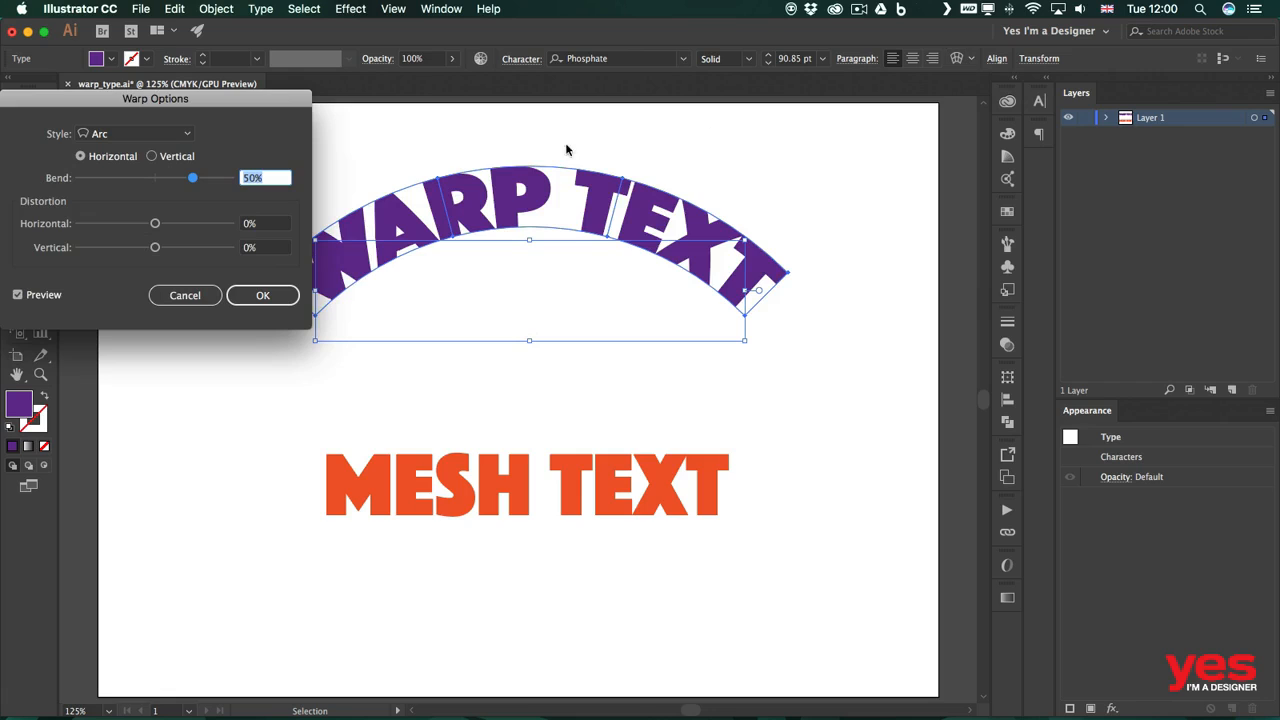
{"action": "left_click_drag", "start_coordinate": [210, 106], "coordinate": [900, 128]}
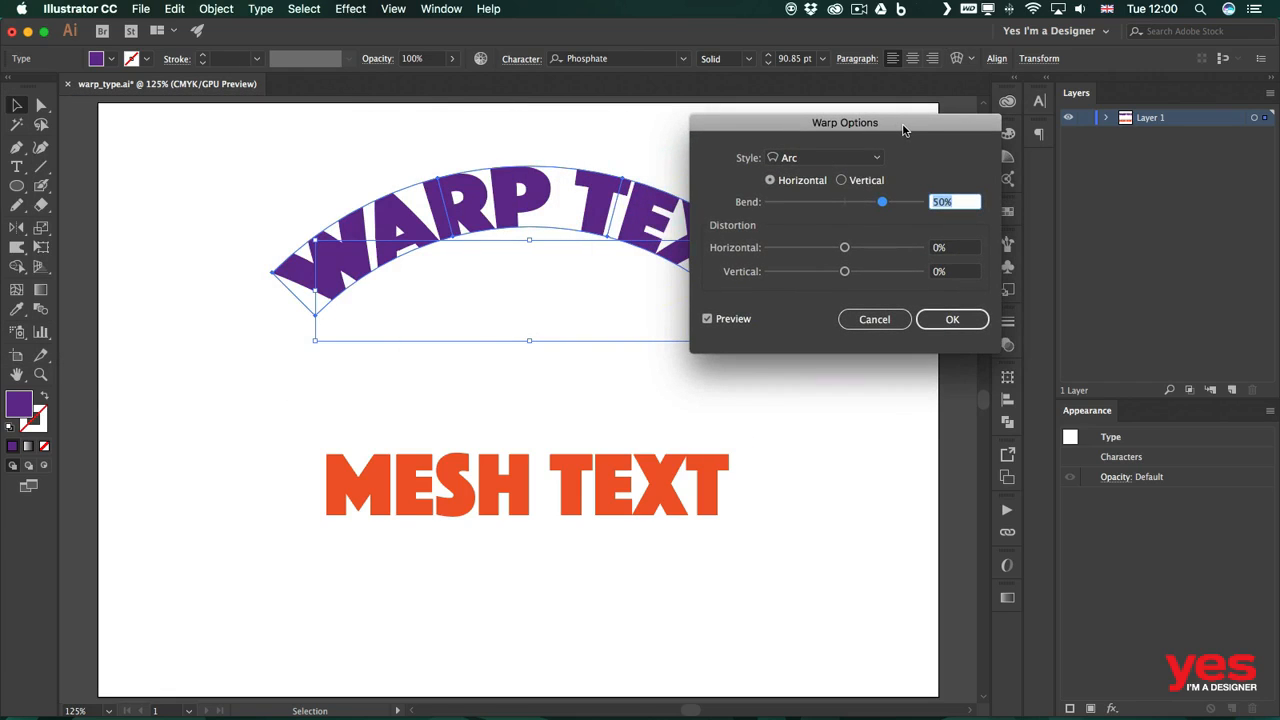
{"action": "left_click_drag", "start_coordinate": [889, 125], "coordinate": [1006, 111]}
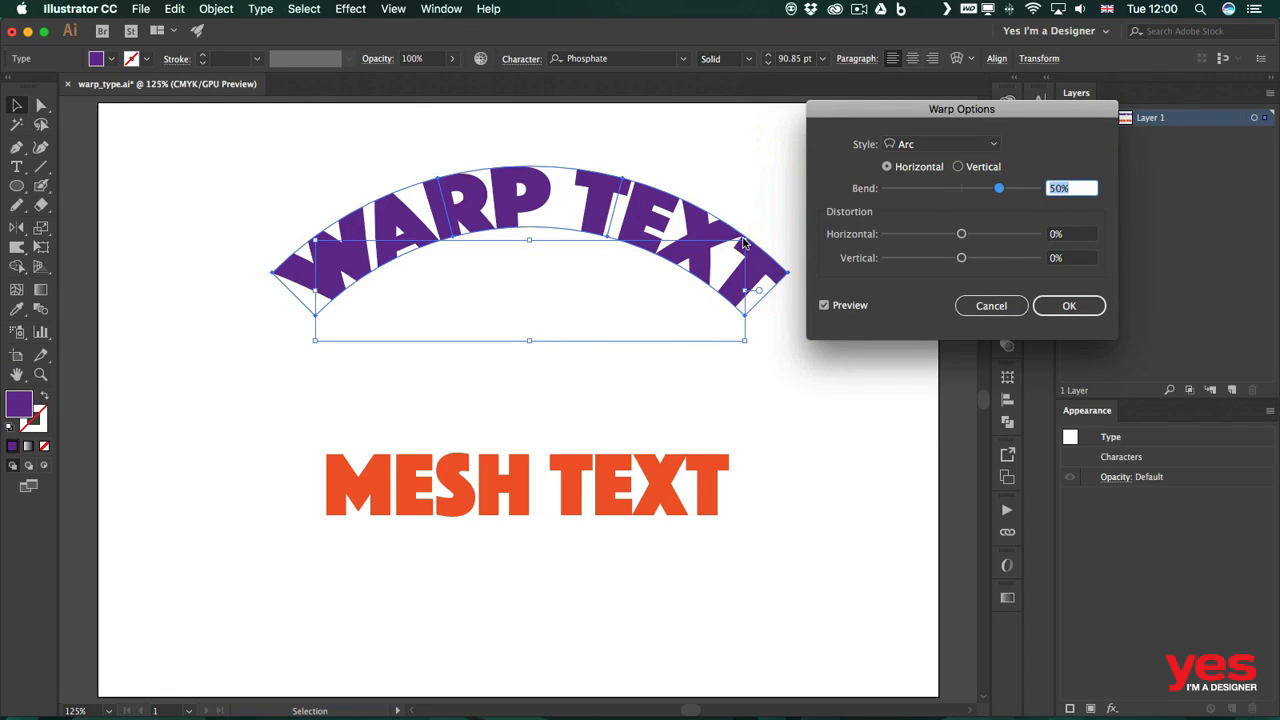
{"action": "left_click", "coordinate": [824, 305]}
{"action": "left_click", "coordinate": [824, 305]}
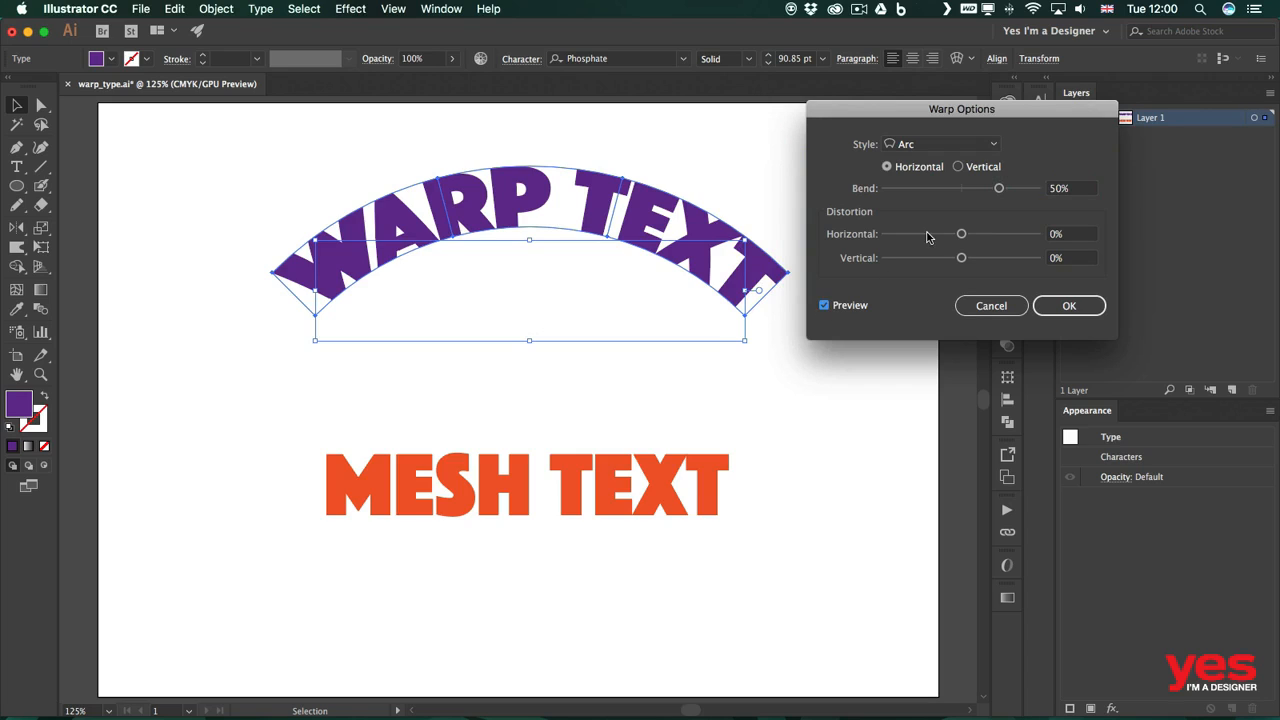
Step: Try an Arc bend of -16%, then the Arc Lower style with a bend of -5%
{"action": "left_click_drag", "start_coordinate": [993, 191], "coordinate": [949, 191]}
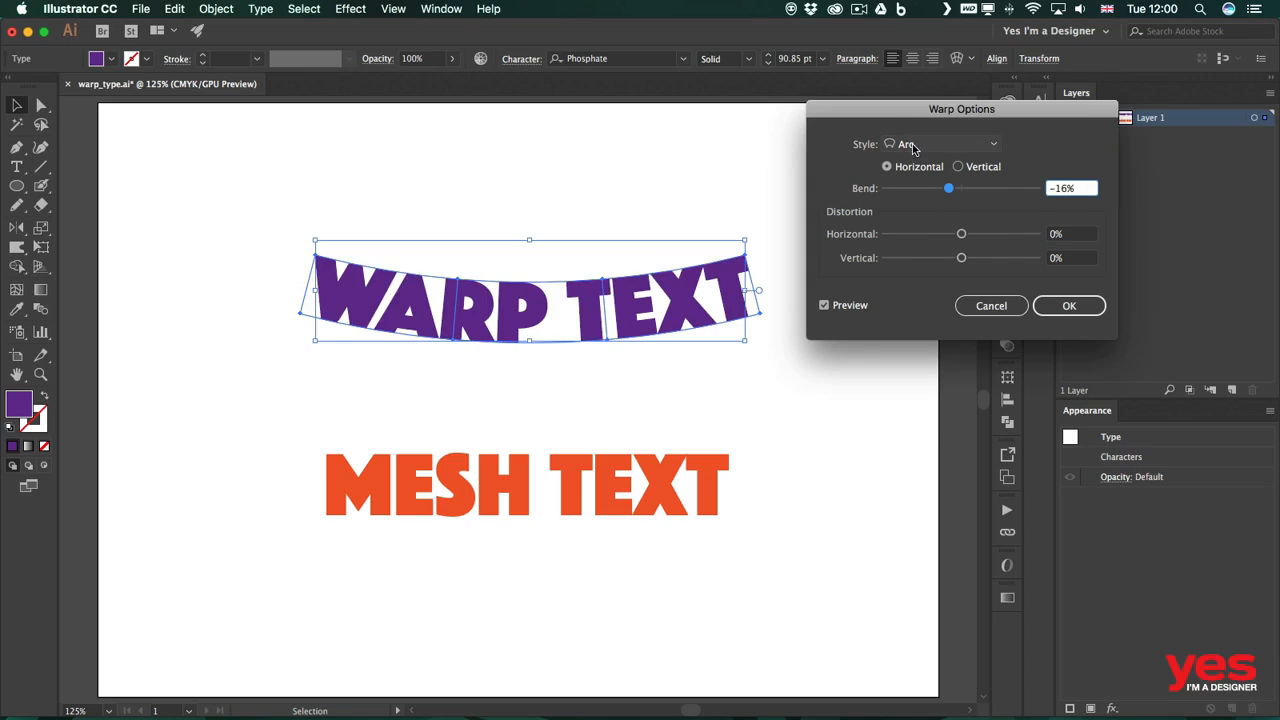
{"action": "left_click", "coordinate": [913, 149]}
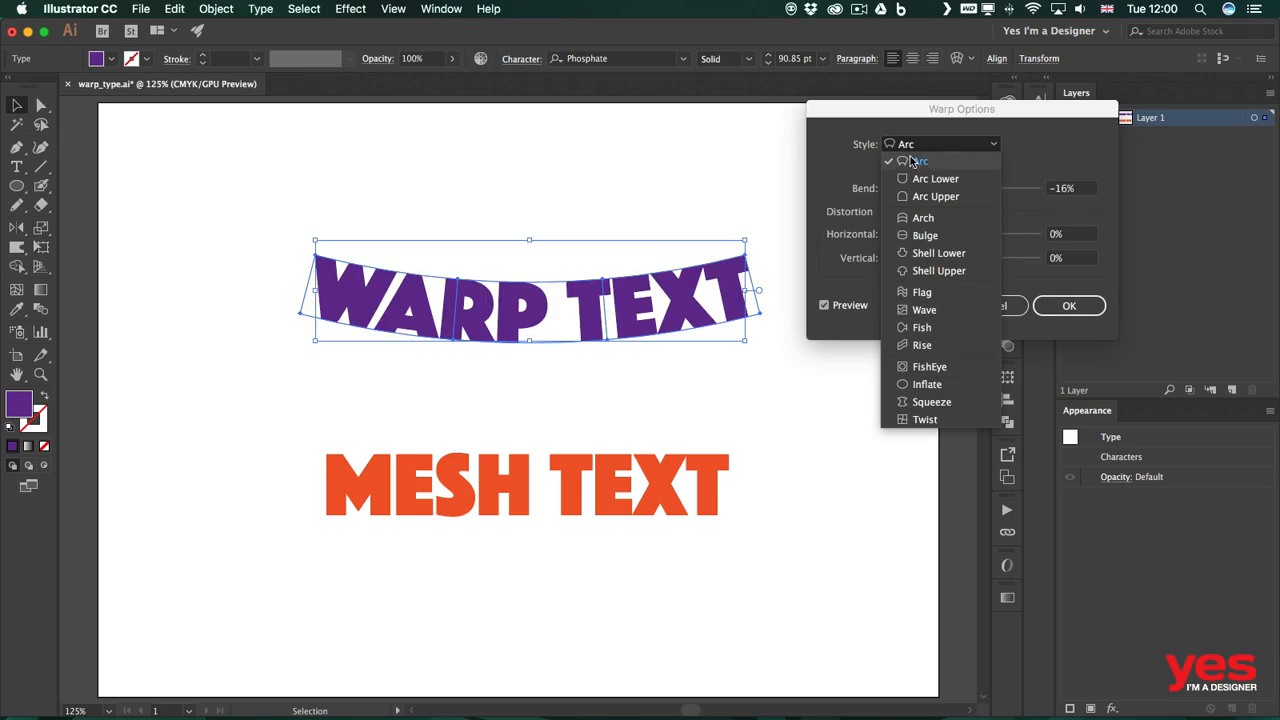
{"action": "left_click", "coordinate": [918, 178]}
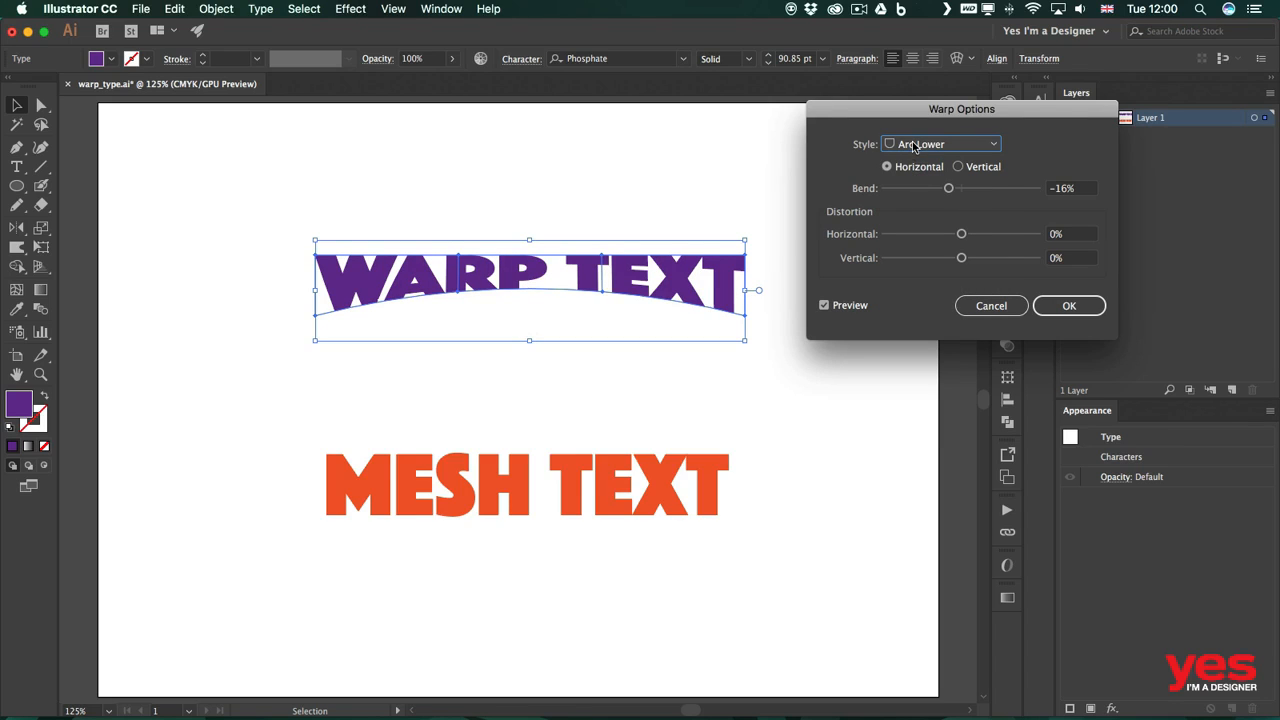
{"action": "mouse_move", "coordinate": [948, 188]}
{"action": "left_mouse_down"}
{"action": "mouse_move", "coordinate": [978, 190]}
{"action": "mouse_move", "coordinate": [944, 190]}
{"action": "mouse_move", "coordinate": [957, 189]}
{"action": "left_mouse_up"}
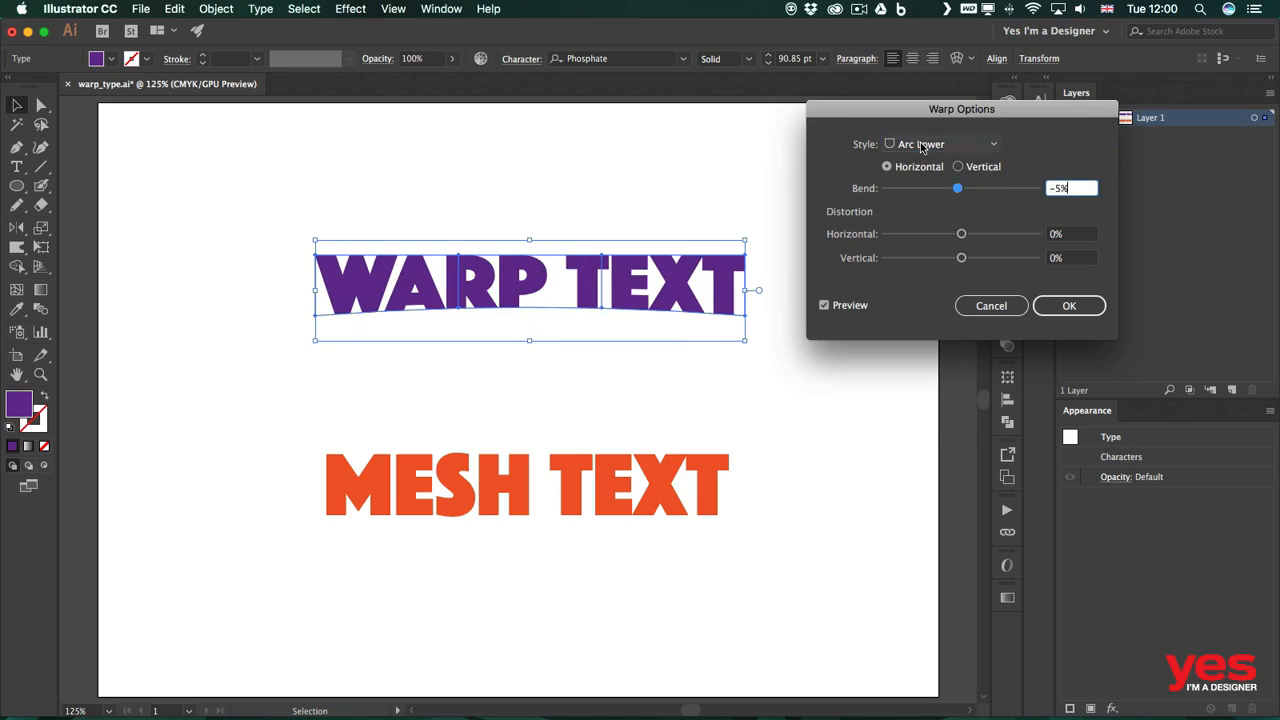
Step: Try the Arc Upper style at -8% bend, then vertical orientation with a -54% bend
{"action": "left_click", "coordinate": [940, 144]}
{"action": "left_click", "coordinate": [939, 198]}
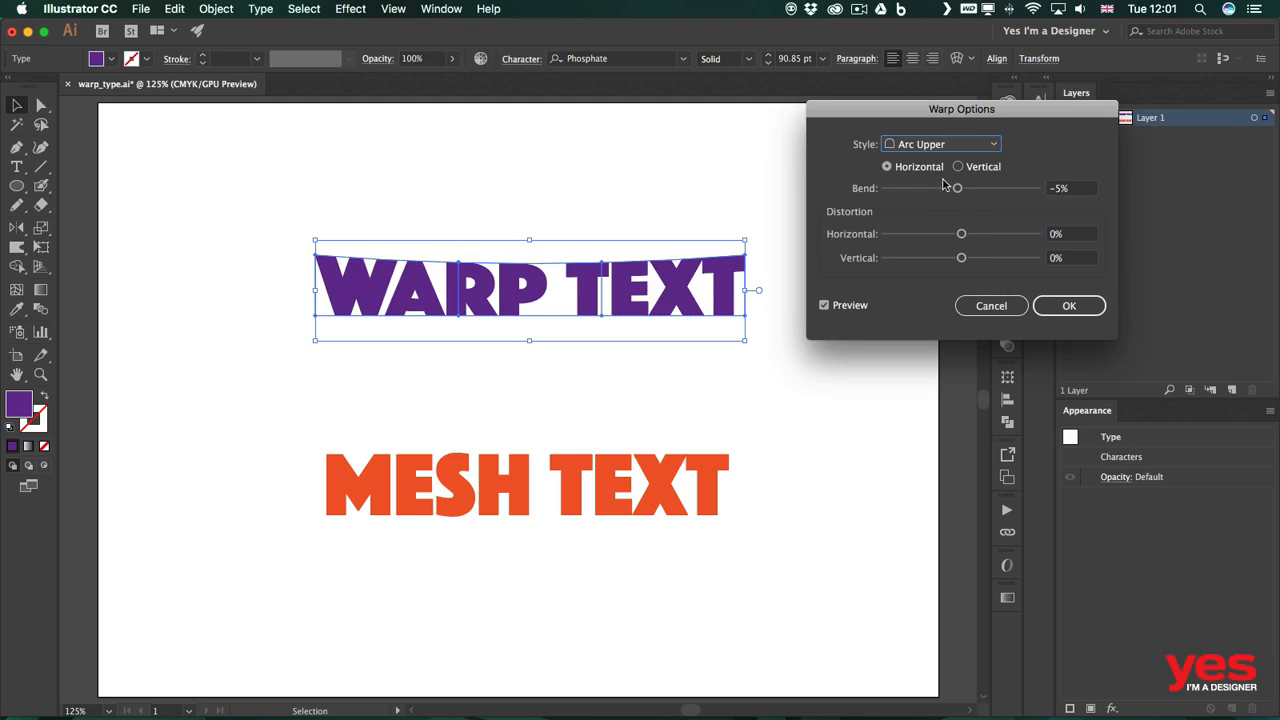
{"action": "left_click_drag", "start_coordinate": [956, 189], "coordinate": [953, 192]}
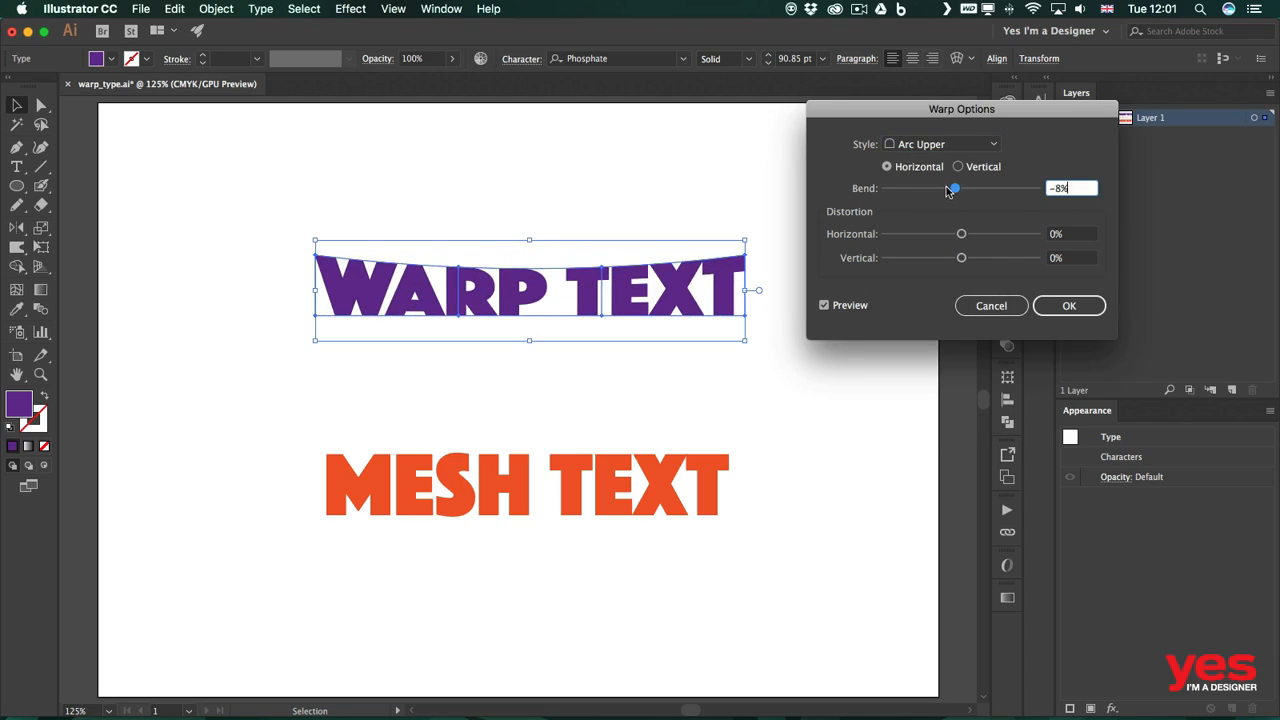
{"action": "left_click", "coordinate": [957, 167]}
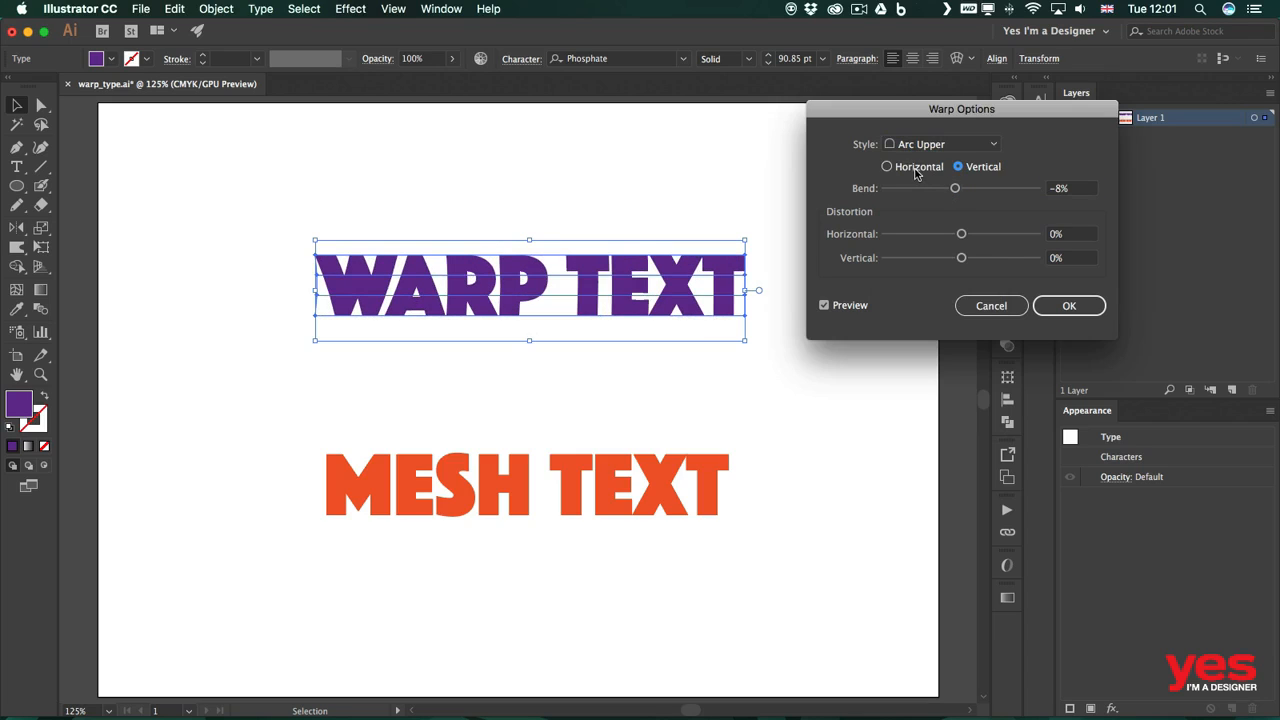
{"action": "left_click_drag", "start_coordinate": [955, 188], "coordinate": [916, 191]}
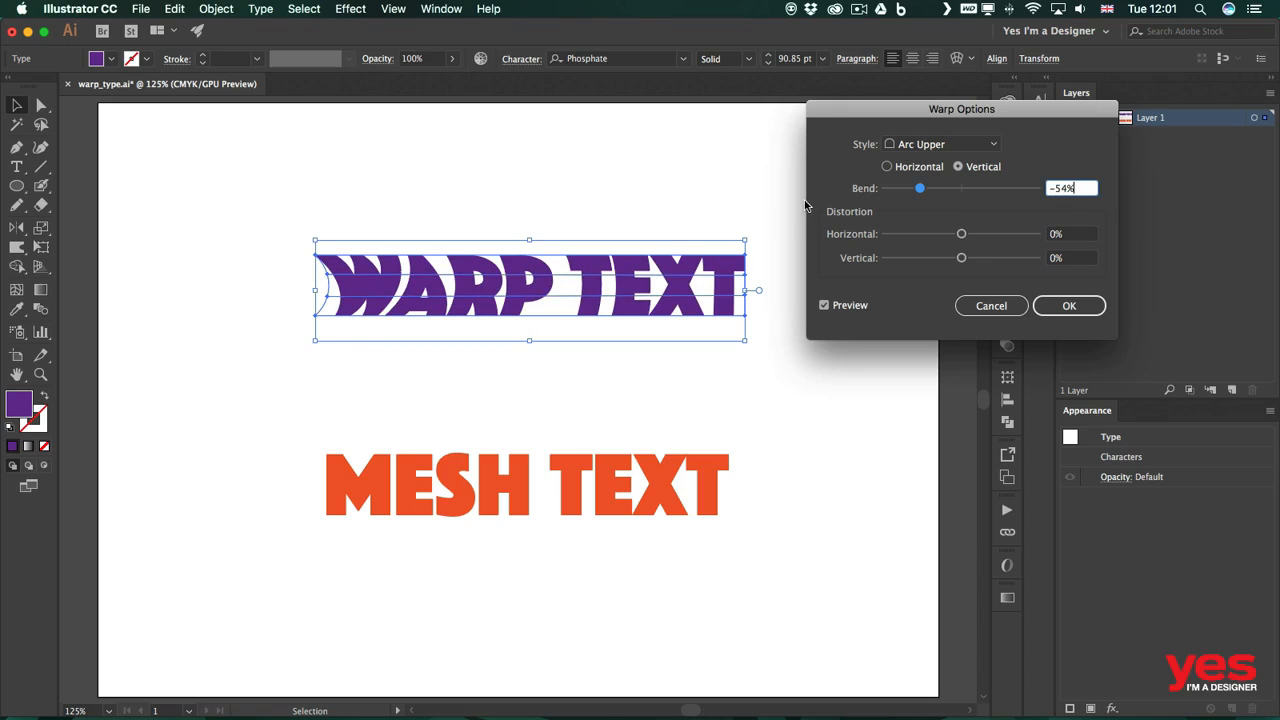
Step: Try the Flag warp style with horizontal orientation
{"action": "left_click", "coordinate": [924, 146]}
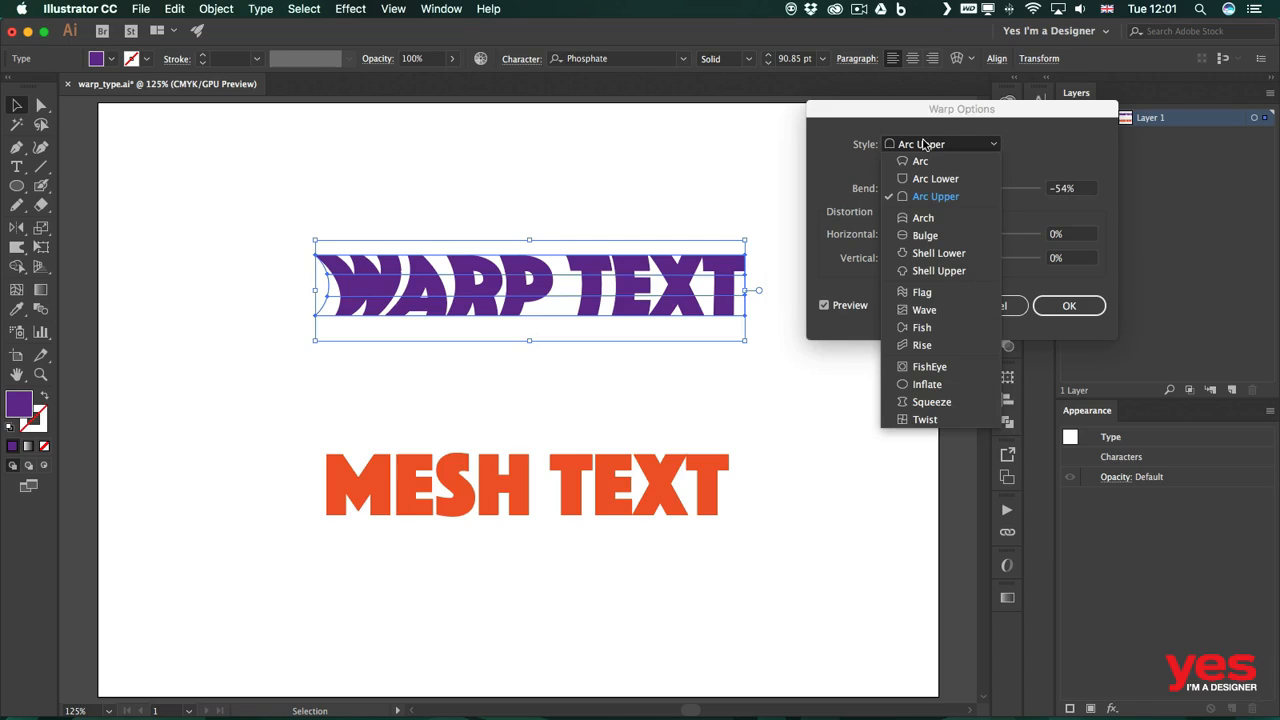
{"action": "left_click", "coordinate": [923, 293]}
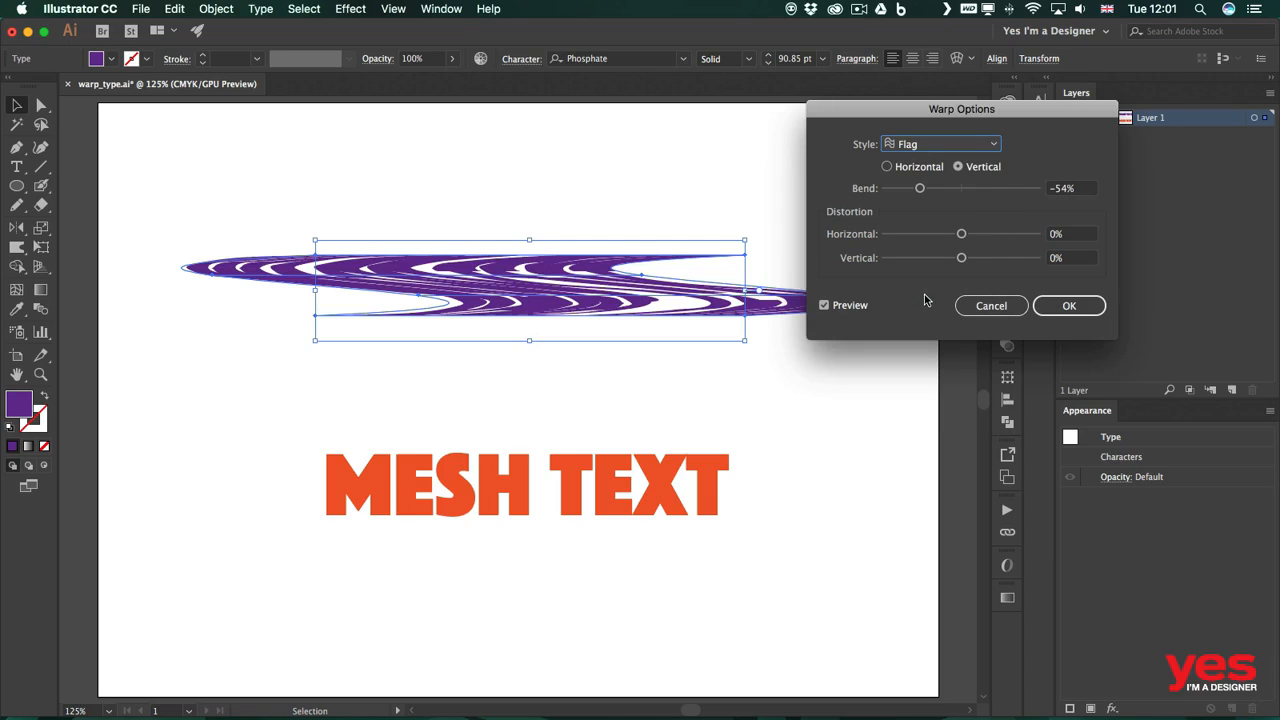
{"action": "left_click", "coordinate": [900, 168]}
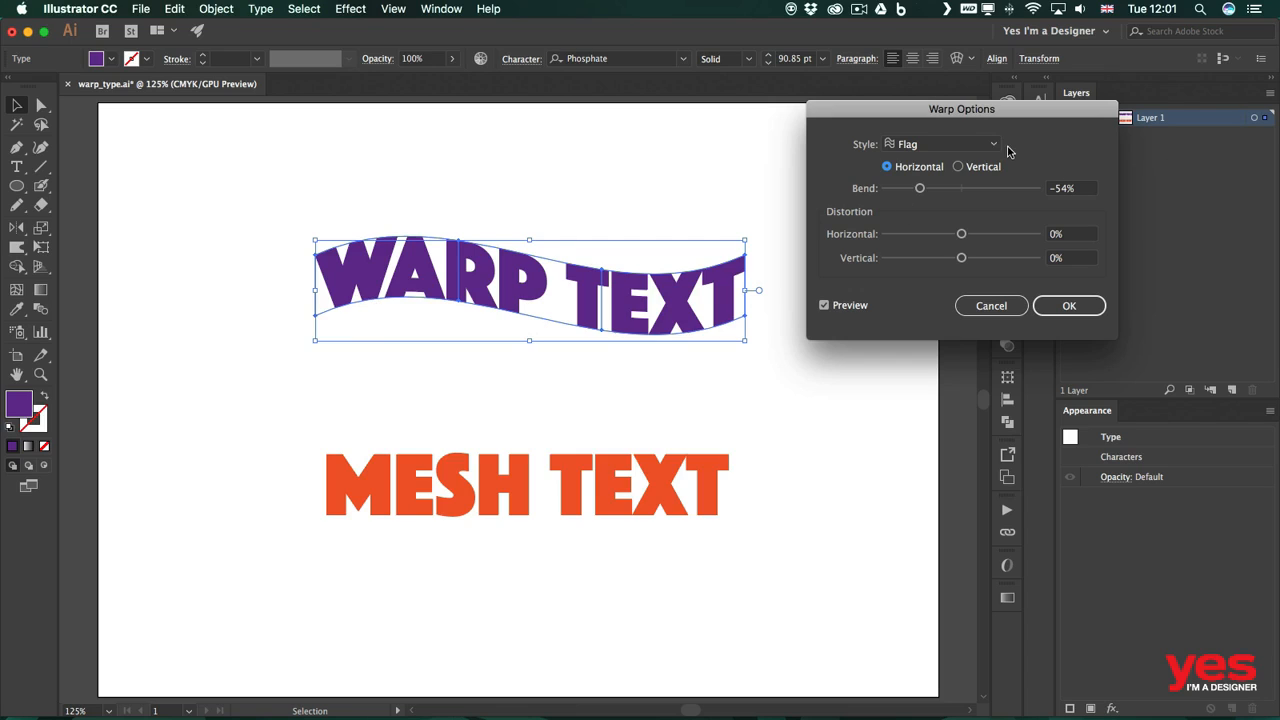
Step: Switch the warp style back to Arc with a bend of 44%
{"action": "left_click", "coordinate": [918, 145]}
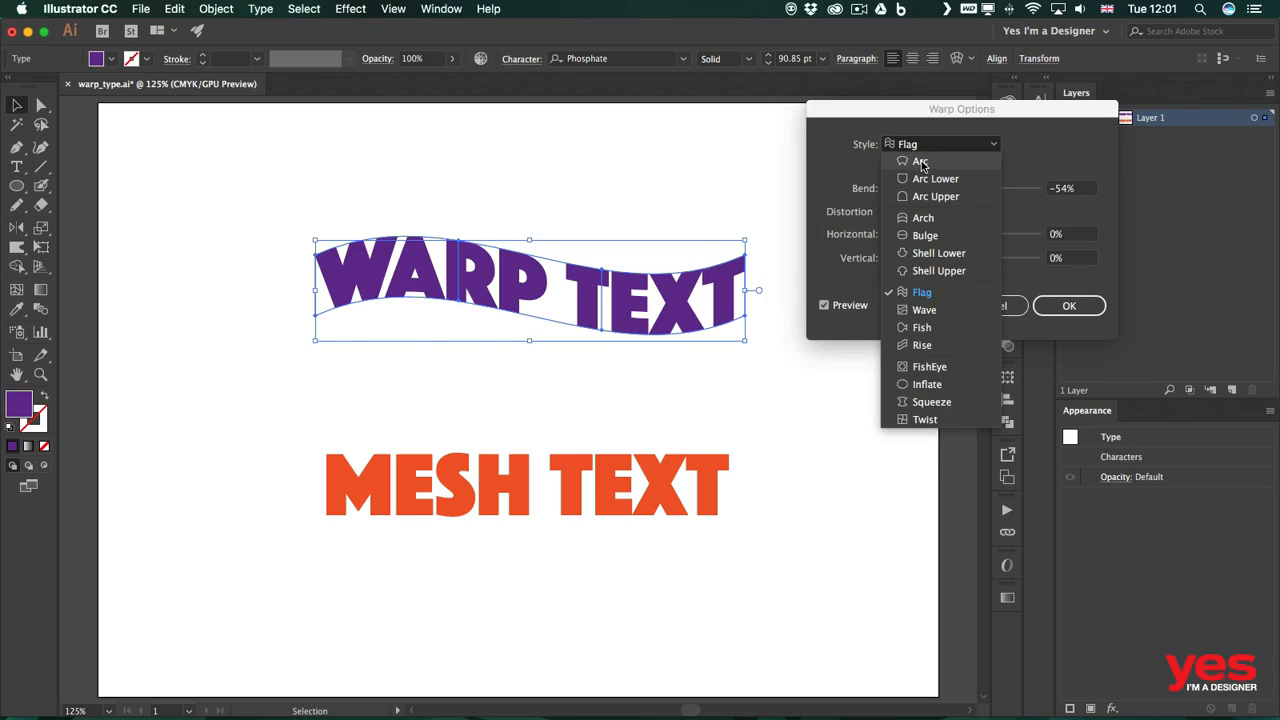
{"action": "left_click", "coordinate": [920, 162]}
{"action": "left_click_drag", "start_coordinate": [920, 188], "coordinate": [999, 190]}
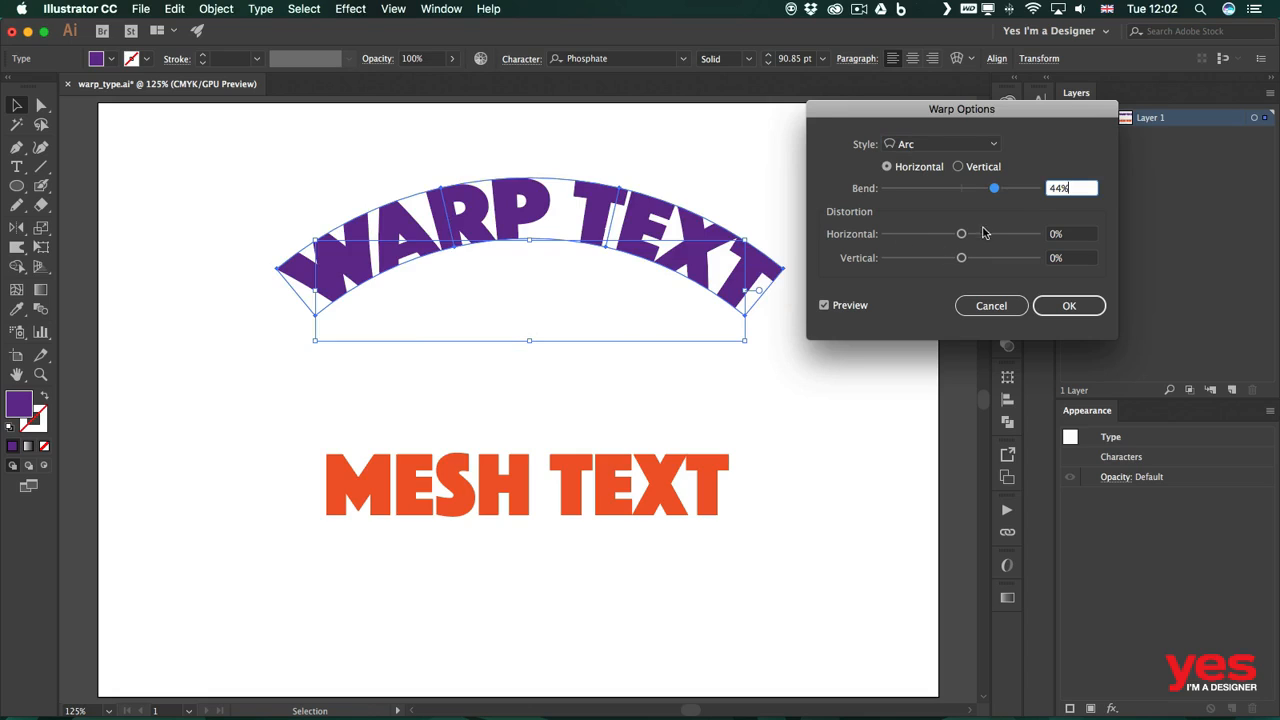
Step: Set the horizontal distortion to 0% and the vertical distortion to -21%, then apply the warp
{"action": "left_click_drag", "start_coordinate": [989, 235], "coordinate": [1019, 235]}
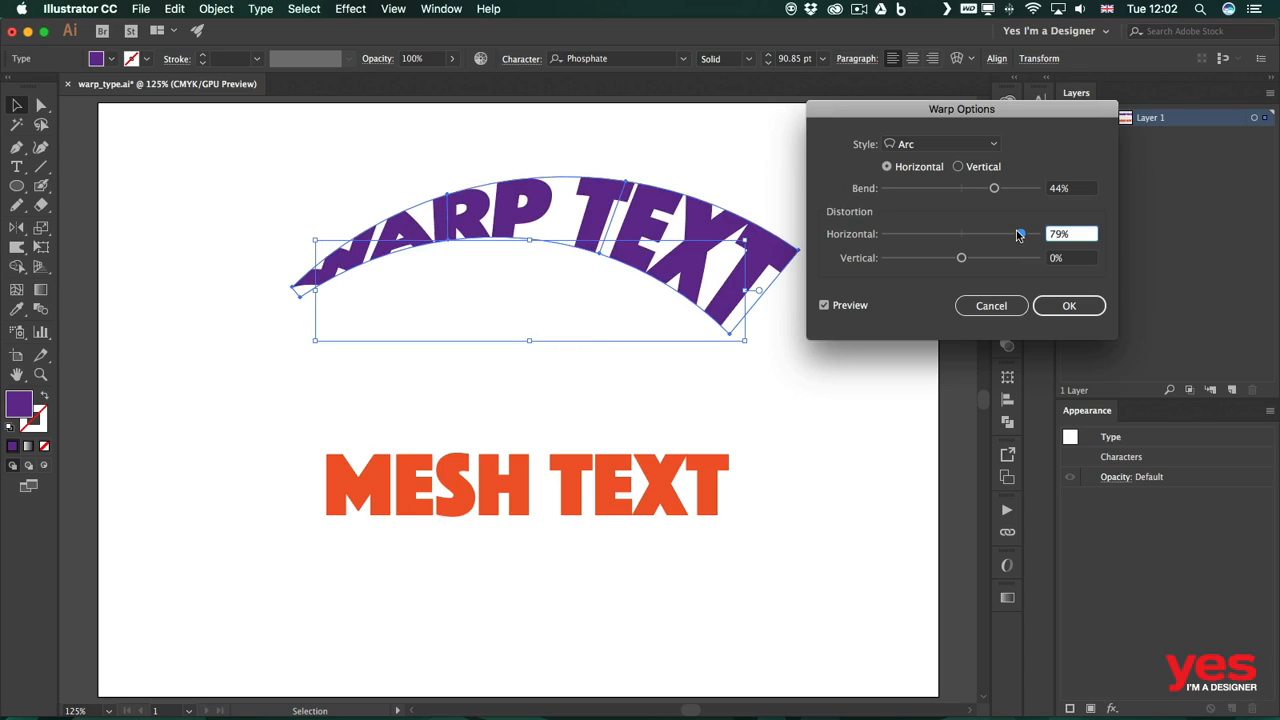
{"action": "left_click_drag", "start_coordinate": [1019, 235], "coordinate": [1016, 235]}
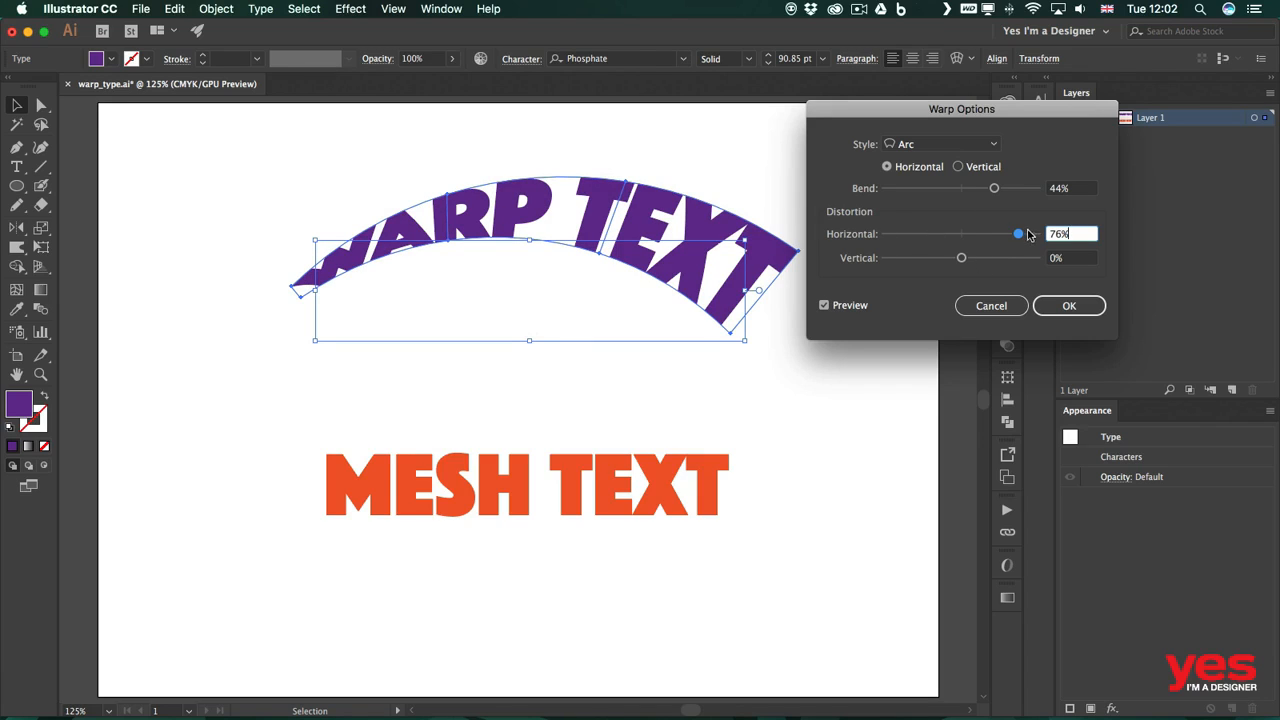
{"action": "left_click_drag", "start_coordinate": [1018, 234], "coordinate": [944, 258]}
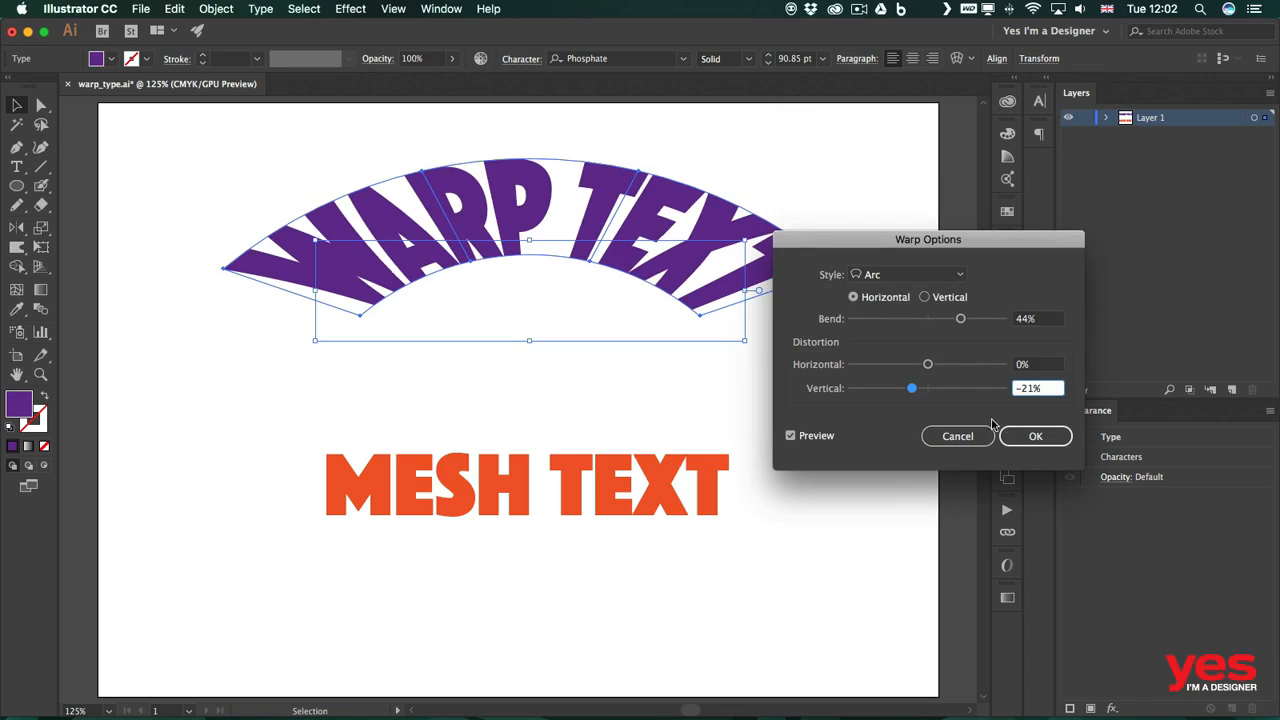
{"action": "left_click", "coordinate": [1030, 435]}
Step: Select the MESH TEXT object and move it up closer to the warped text
{"action": "left_click", "coordinate": [591, 518]}
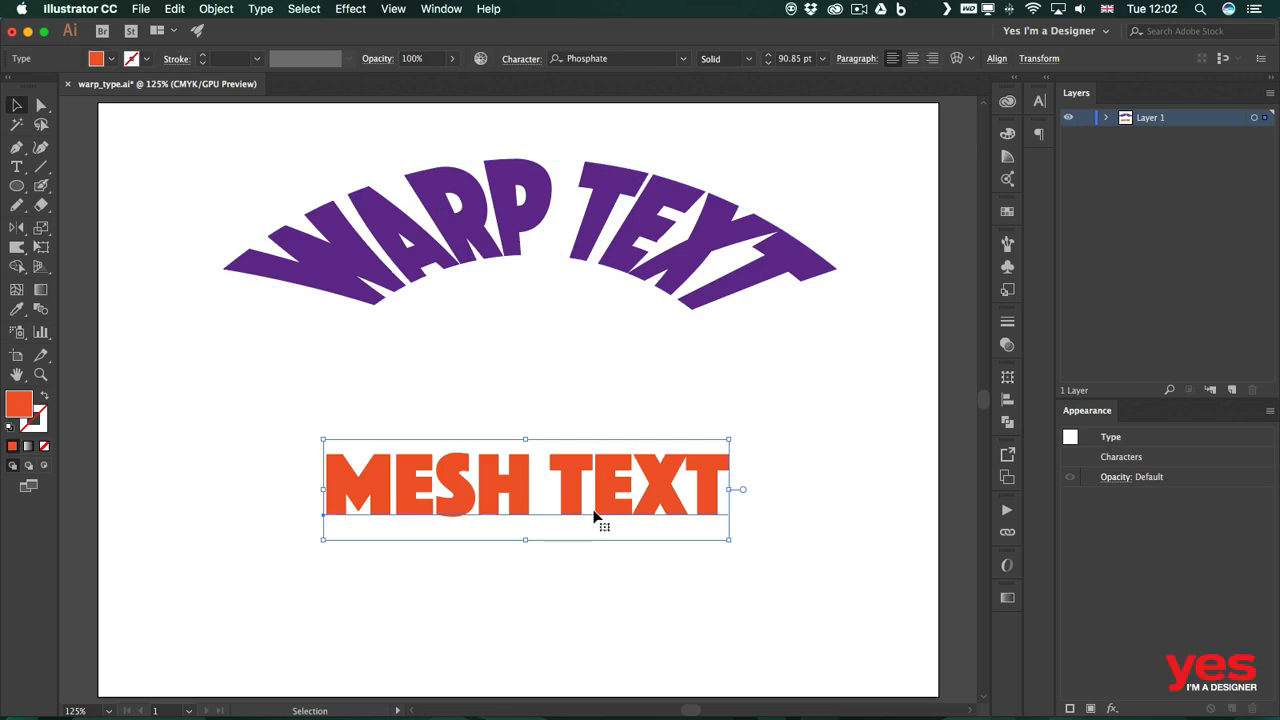
{"action": "left_click_drag", "start_coordinate": [592, 515], "coordinate": [595, 477]}
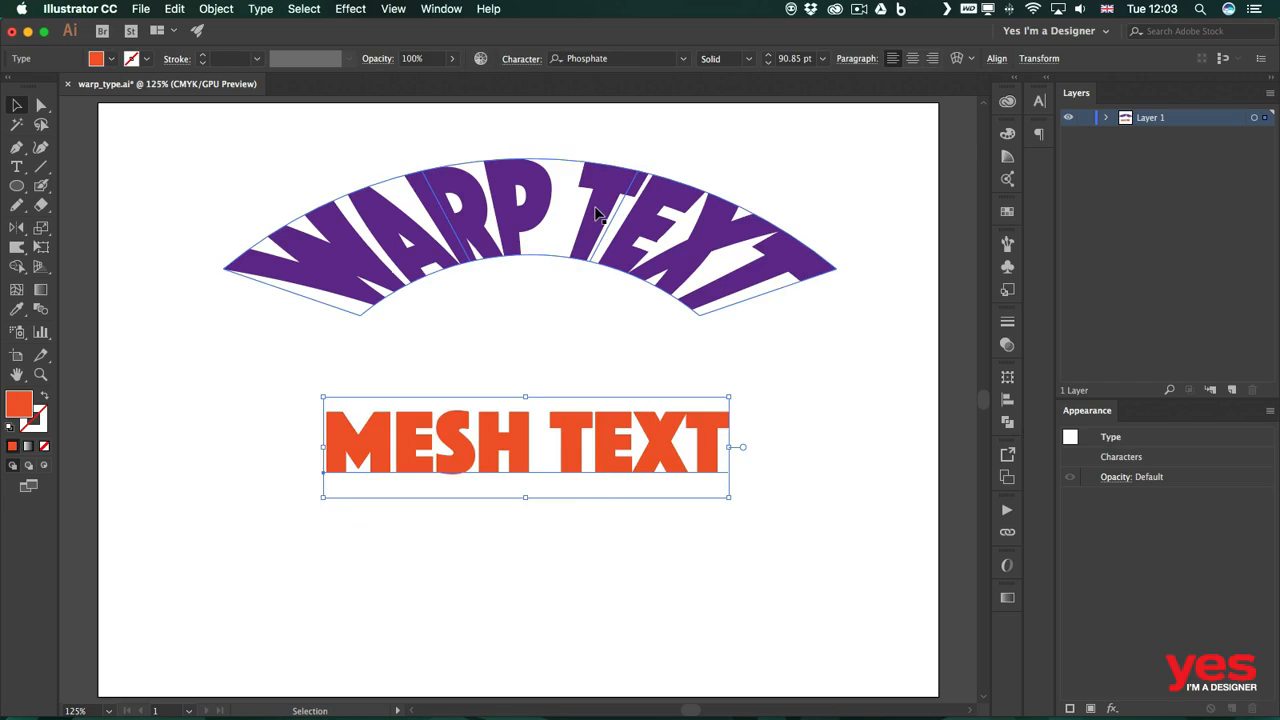
Step: Make an envelope mesh on the MESH TEXT with 4 rows and 4 columns, previewing it
{"action": "left_click", "coordinate": [972, 62]}
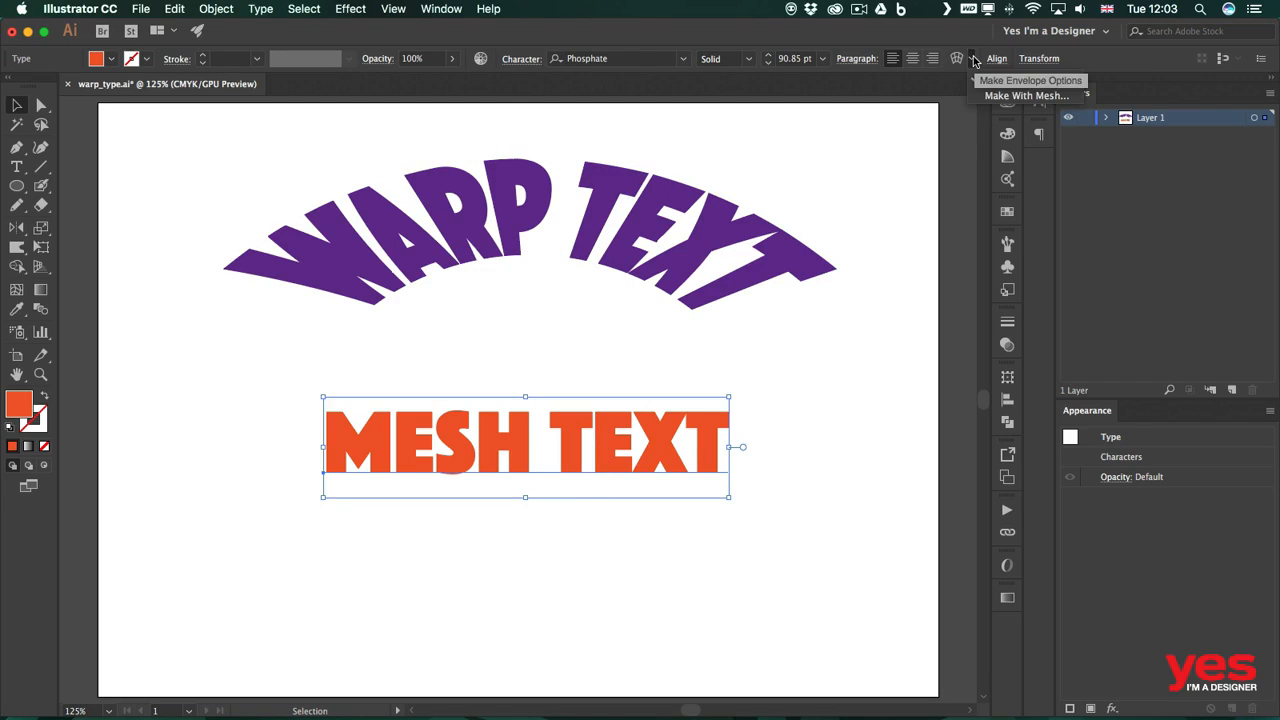
{"action": "left_click", "coordinate": [1005, 96]}
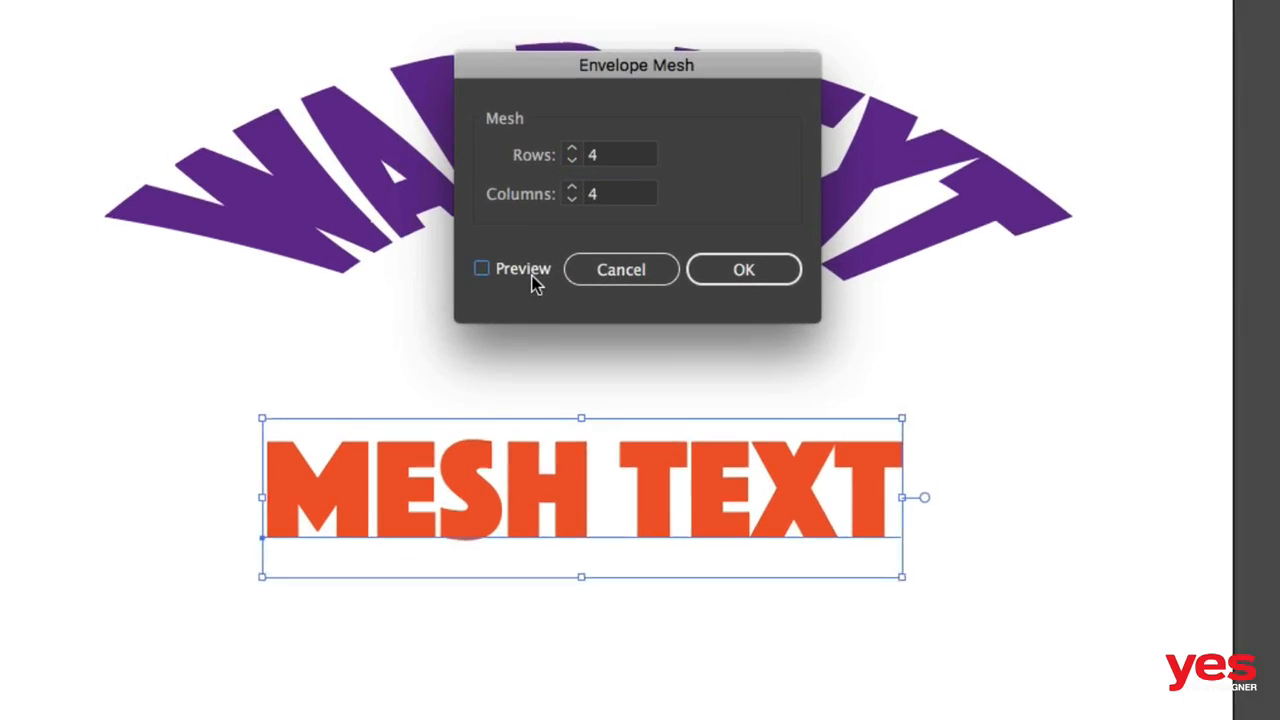
{"action": "left_click", "coordinate": [490, 303]}
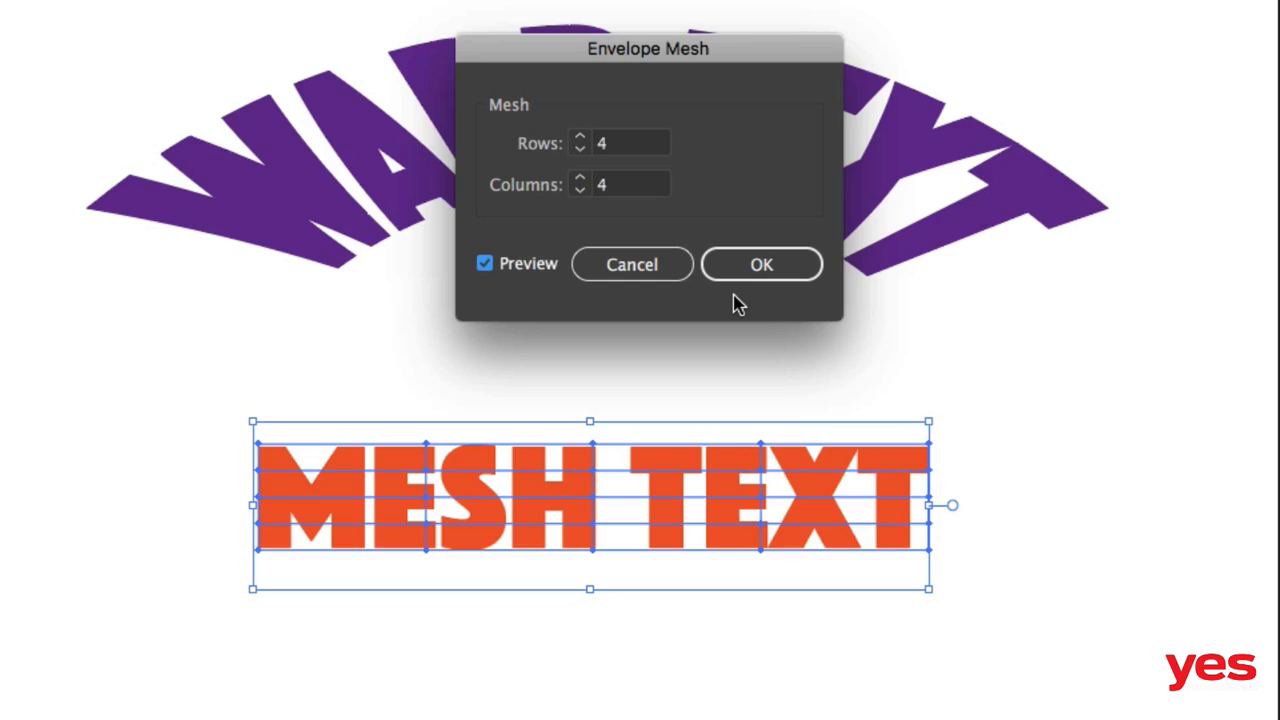
{"action": "left_click", "coordinate": [772, 272]}
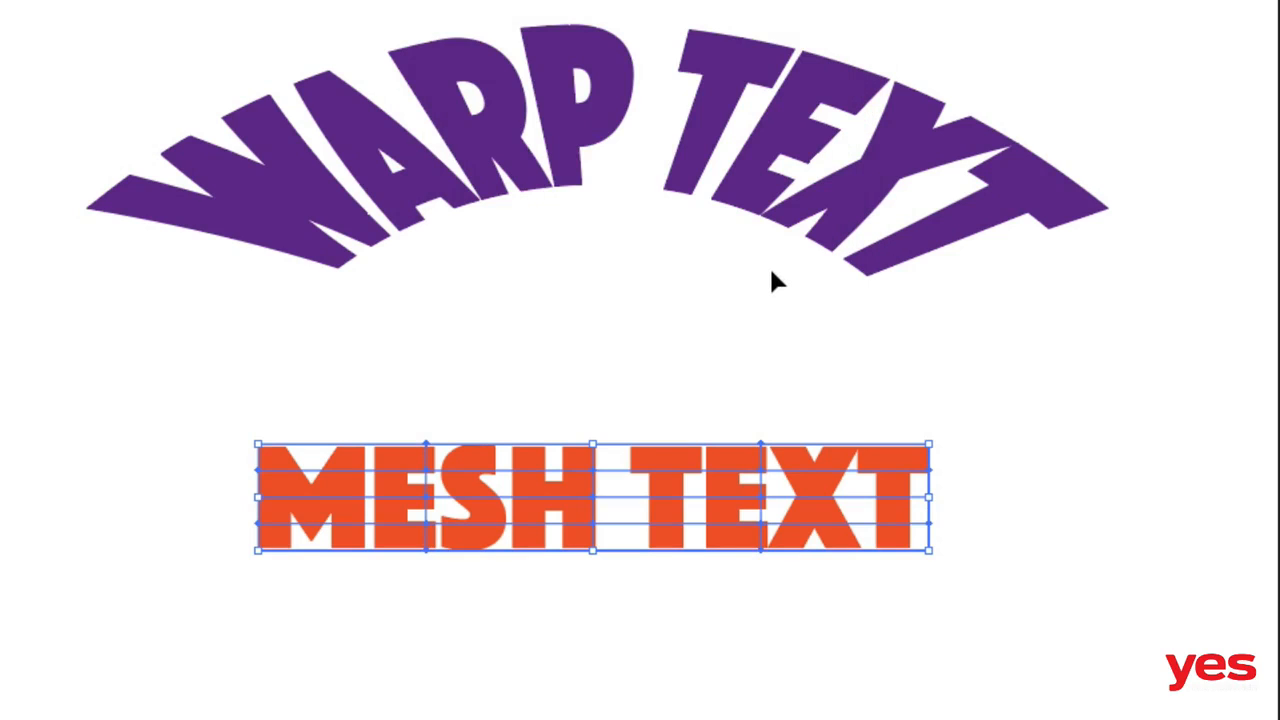
Step: With the Direct Selection tool, drag the top mesh point between E and S upward to bulge the letters
{"action": "key", "text": "a"}
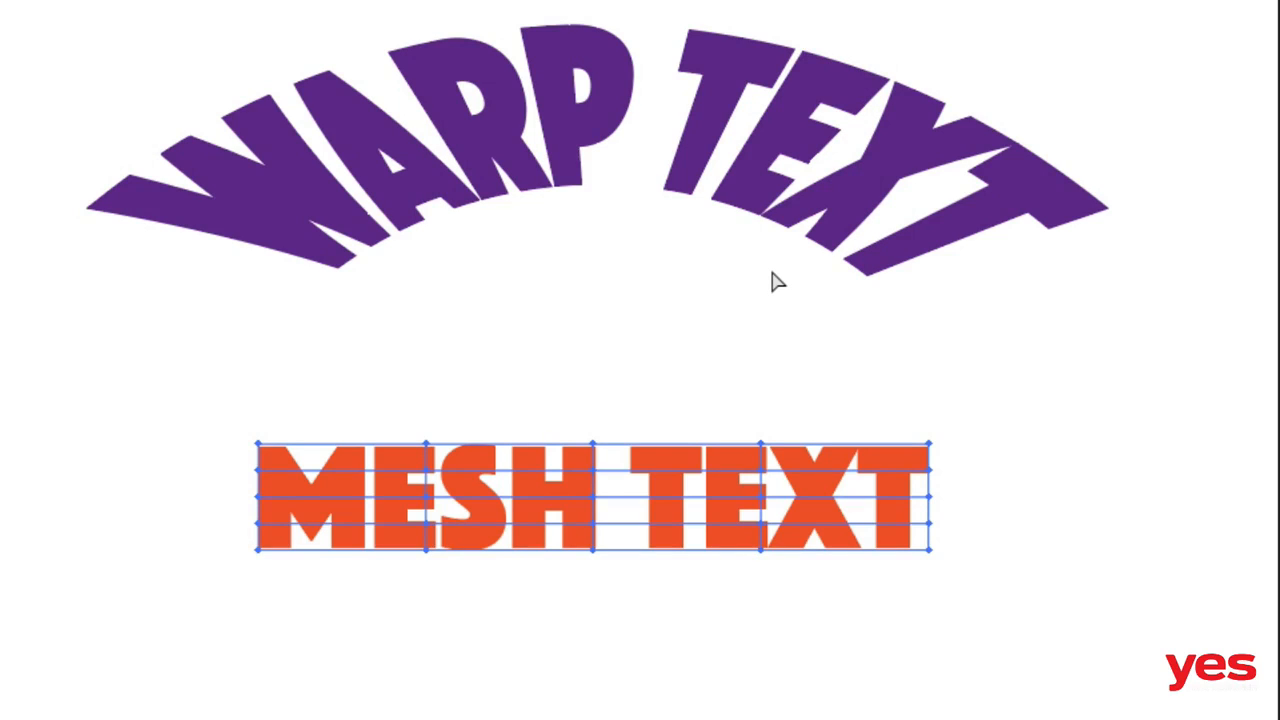
{"action": "key", "text": "a"}
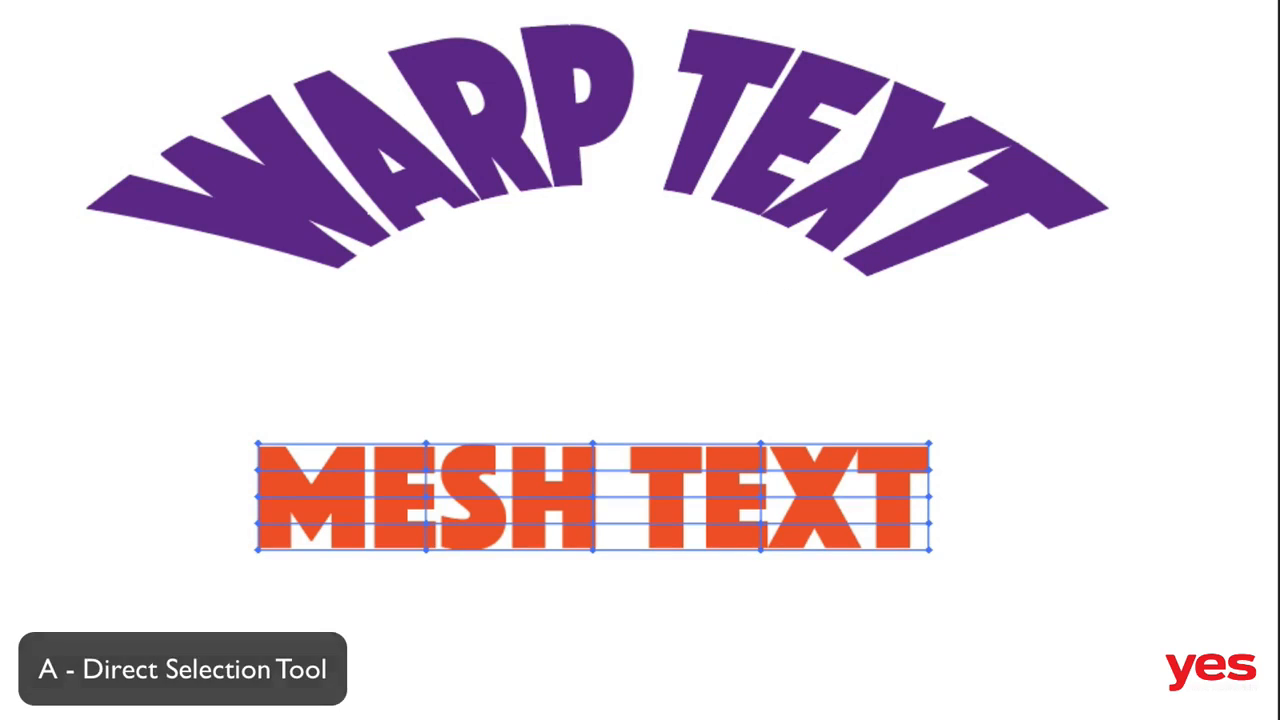
{"action": "left_click", "coordinate": [538, 423]}
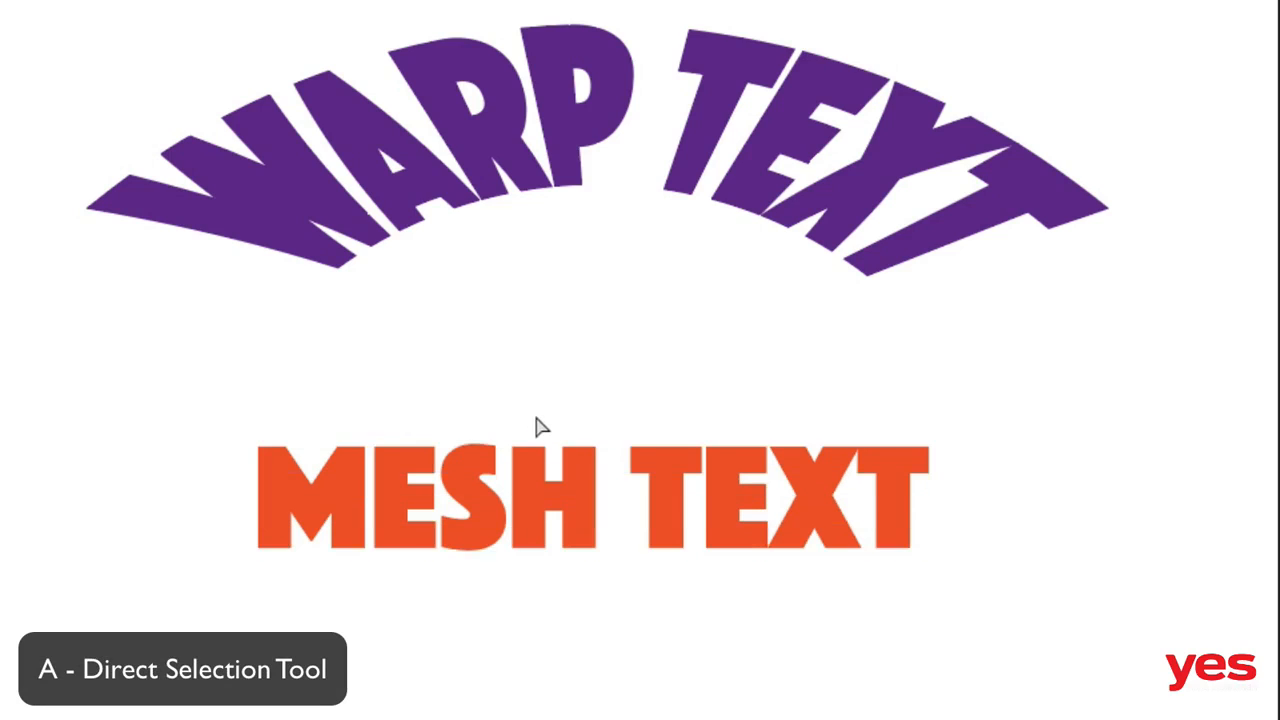
{"action": "left_click", "coordinate": [427, 444]}
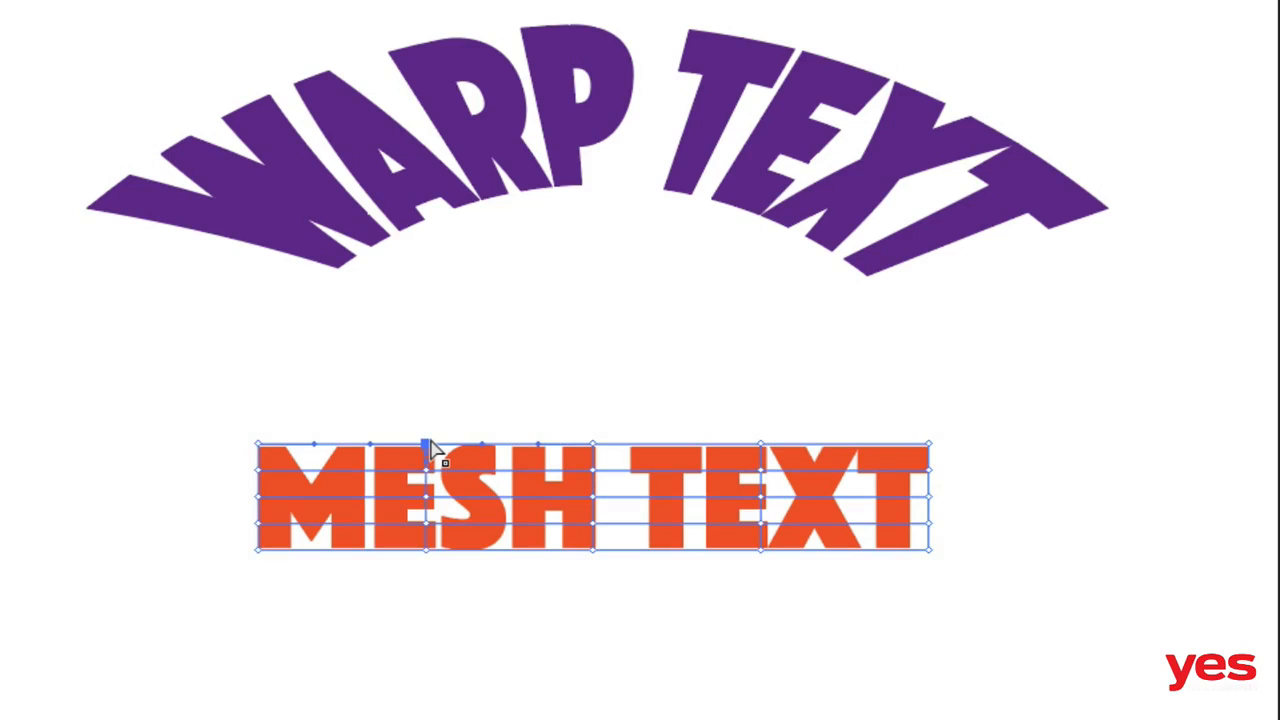
{"action": "left_click_drag", "start_coordinate": [430, 443], "coordinate": [427, 390]}
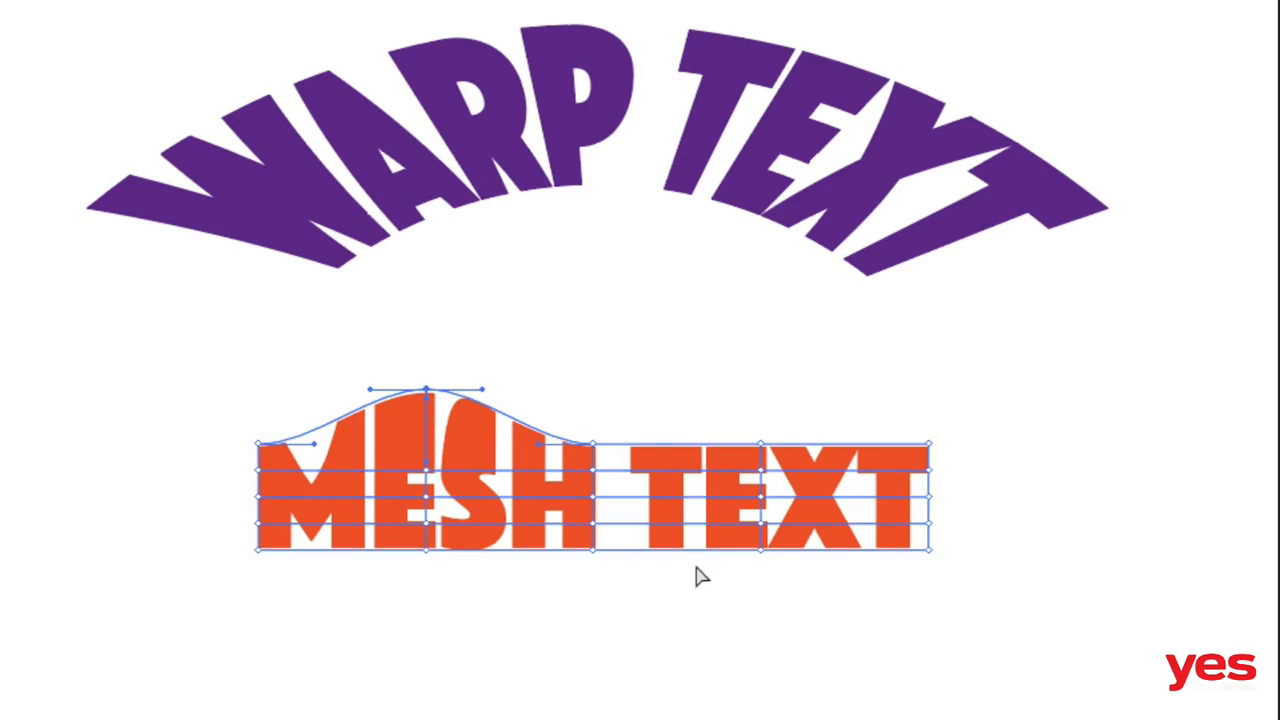
Step: Drag the bottom mesh point between T and X downward to bulge the lower edge of the letters
{"action": "left_click", "coordinate": [758, 553]}
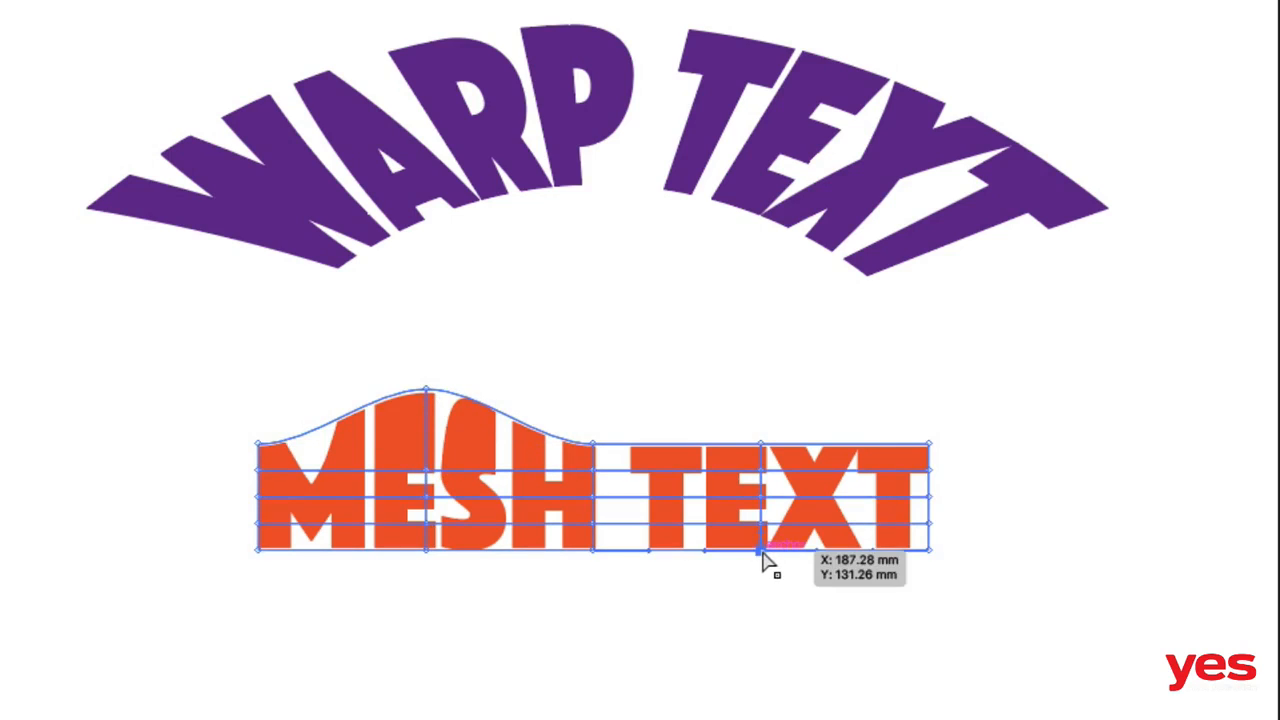
{"action": "left_click_drag", "start_coordinate": [760, 551], "coordinate": [762, 589]}
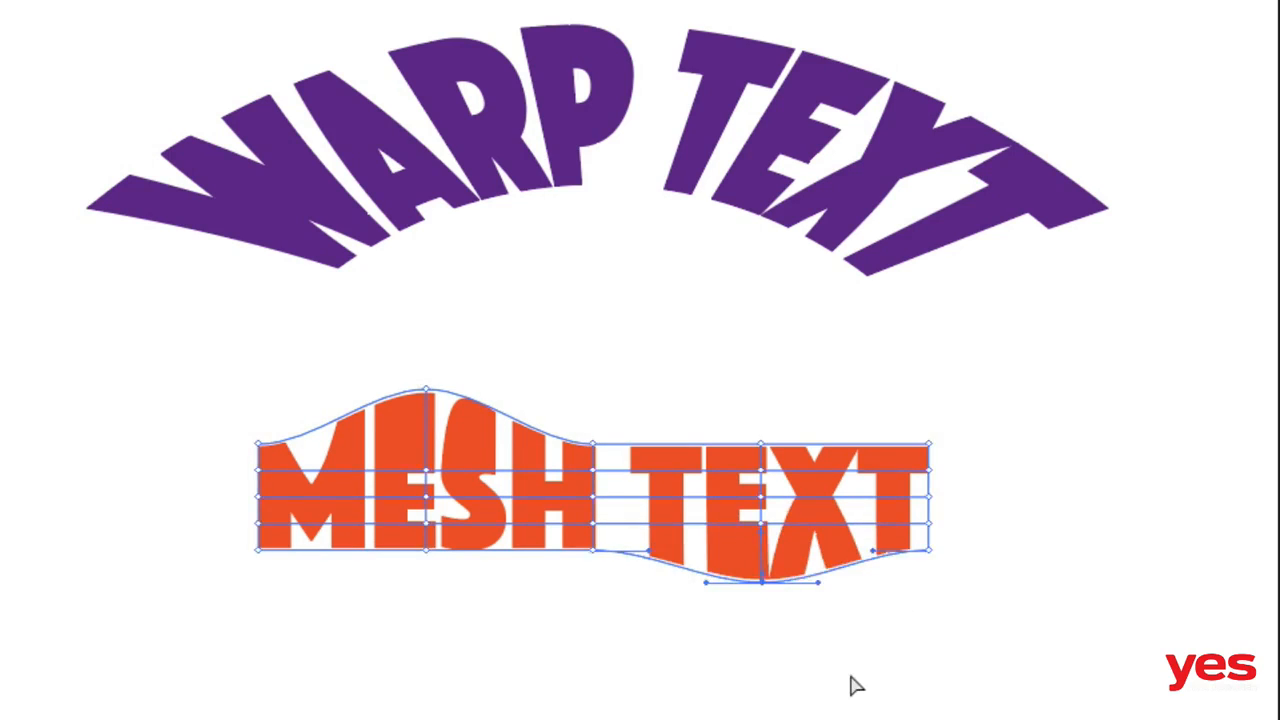
{"action": "left_click", "coordinate": [880, 682]}
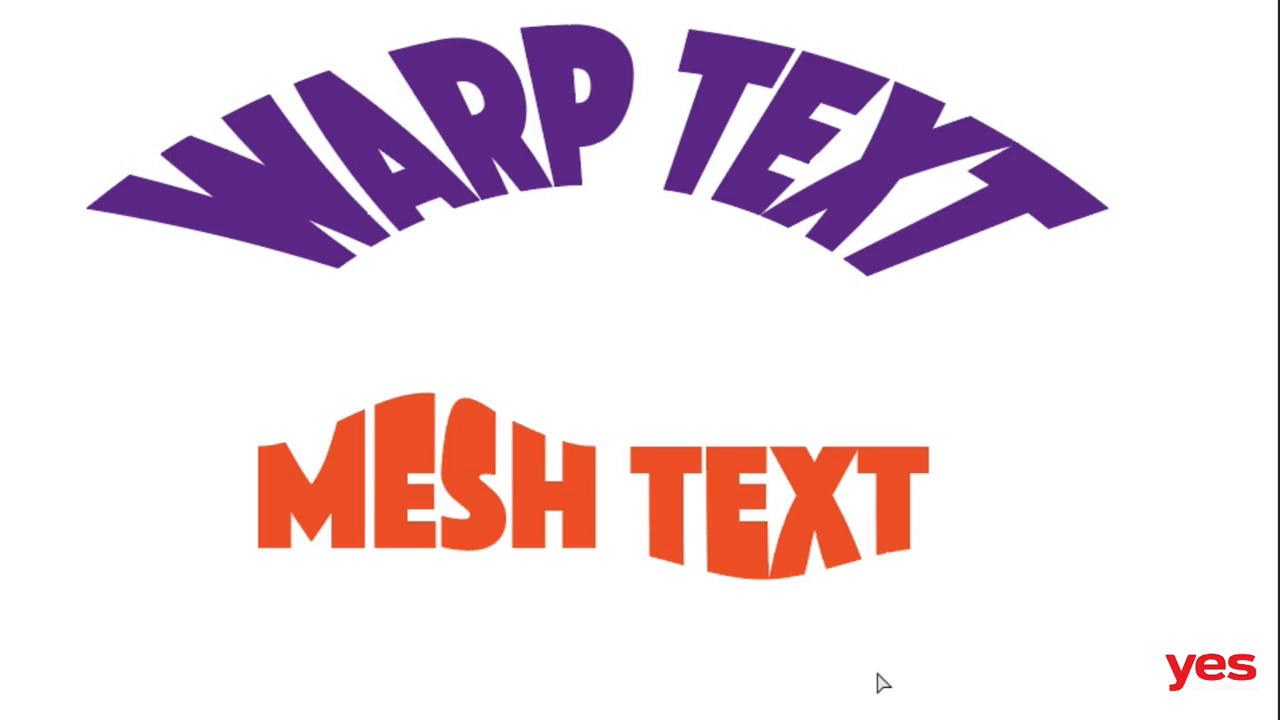
Step: Edit the contents of the warped text envelope, changing its second word so it reads WARP TTPE
{"action": "left_click", "coordinate": [710, 530]}
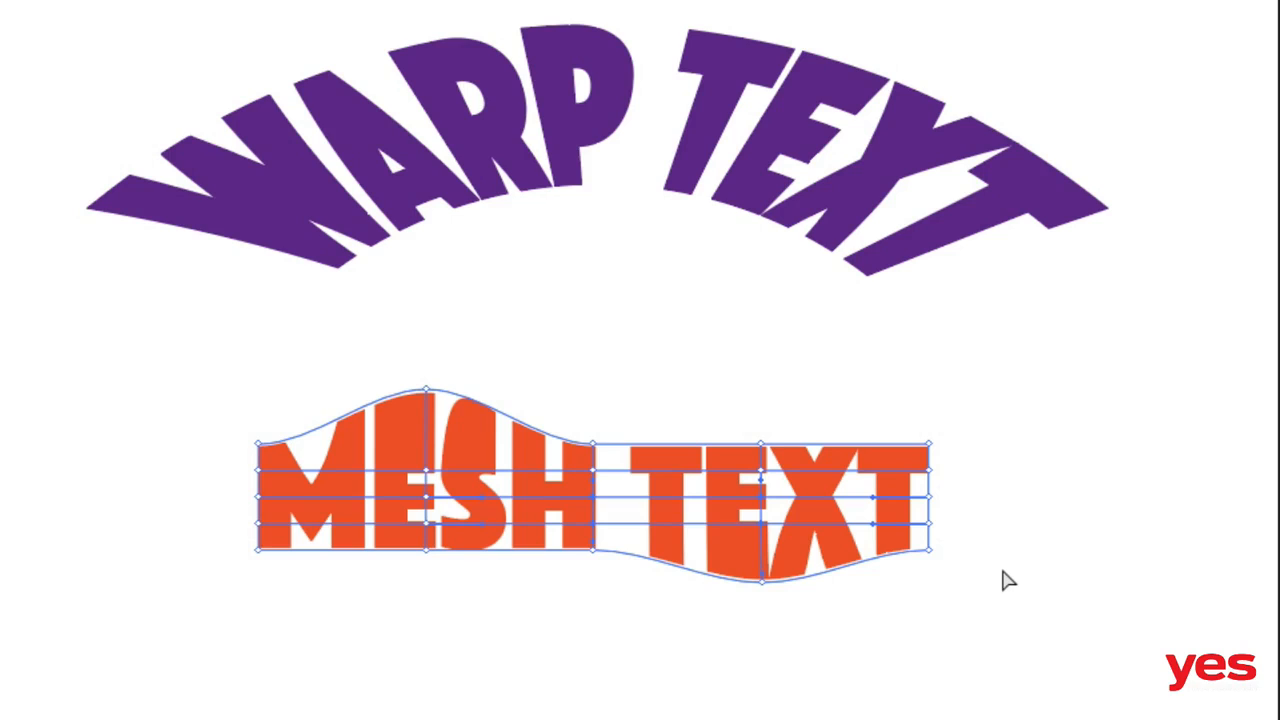
{"action": "left_click", "coordinate": [707, 157]}
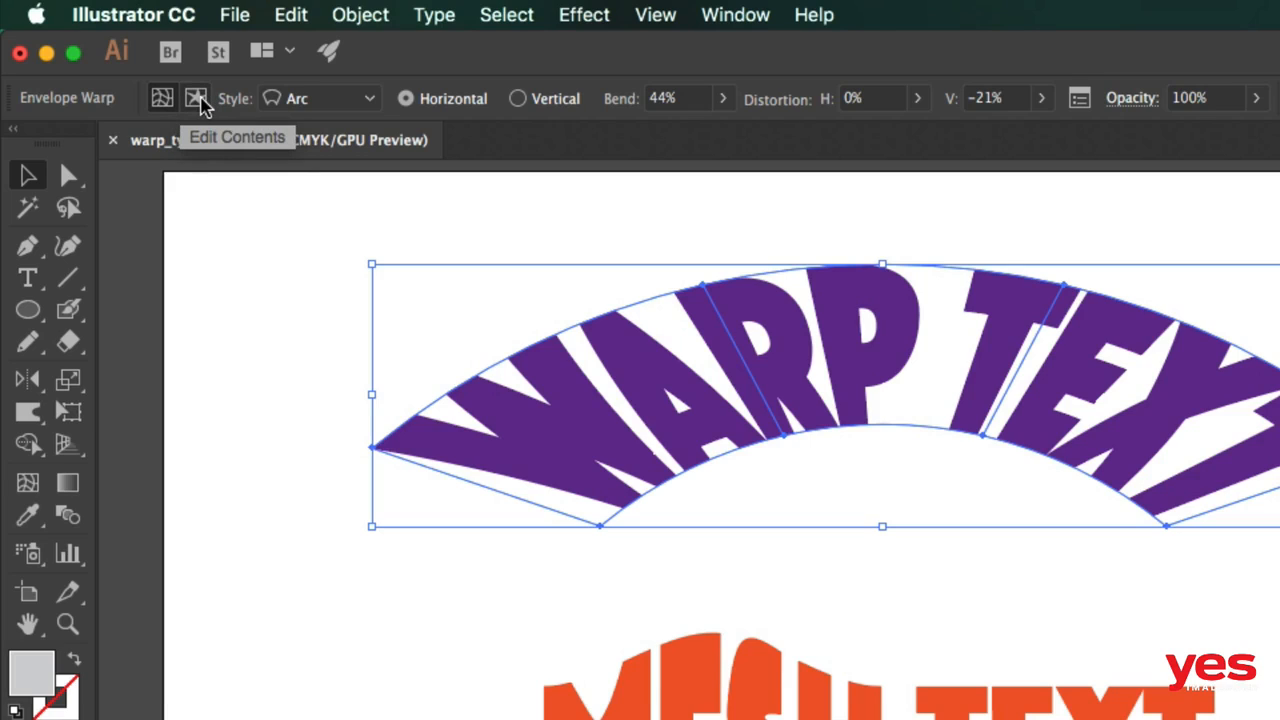
{"action": "left_click", "coordinate": [196, 98]}
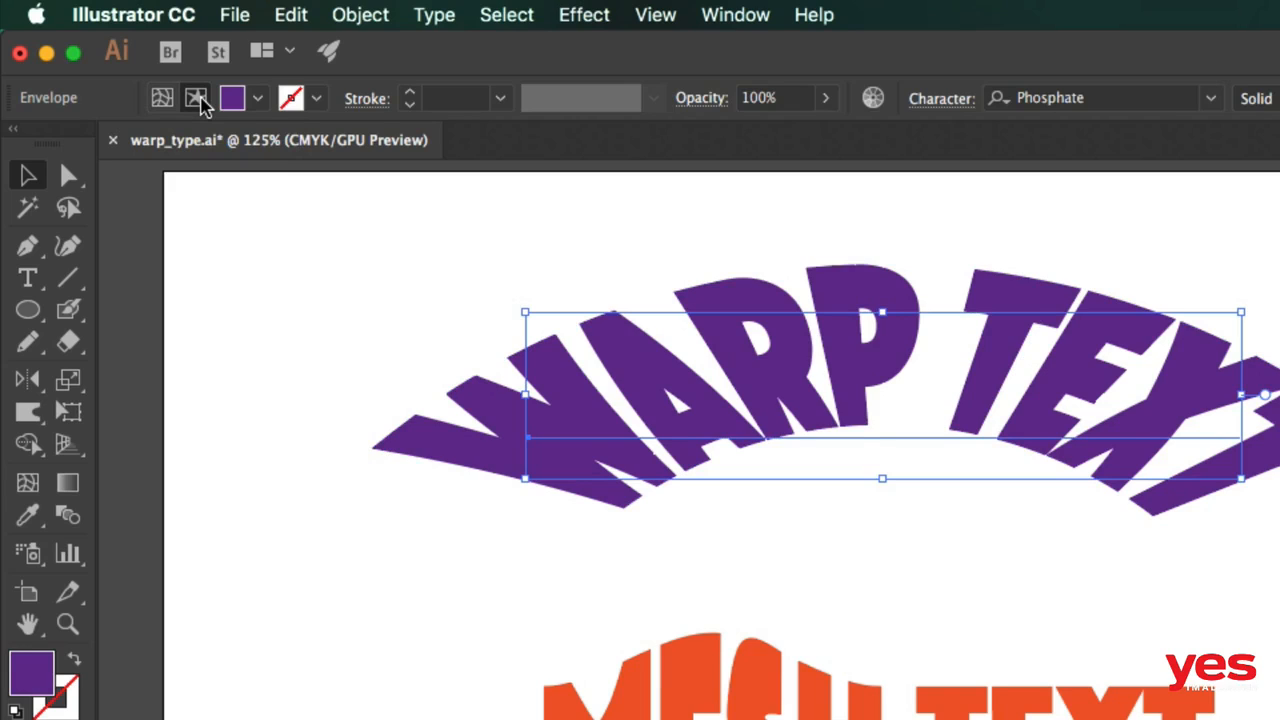
{"action": "double_click", "coordinate": [815, 406]}
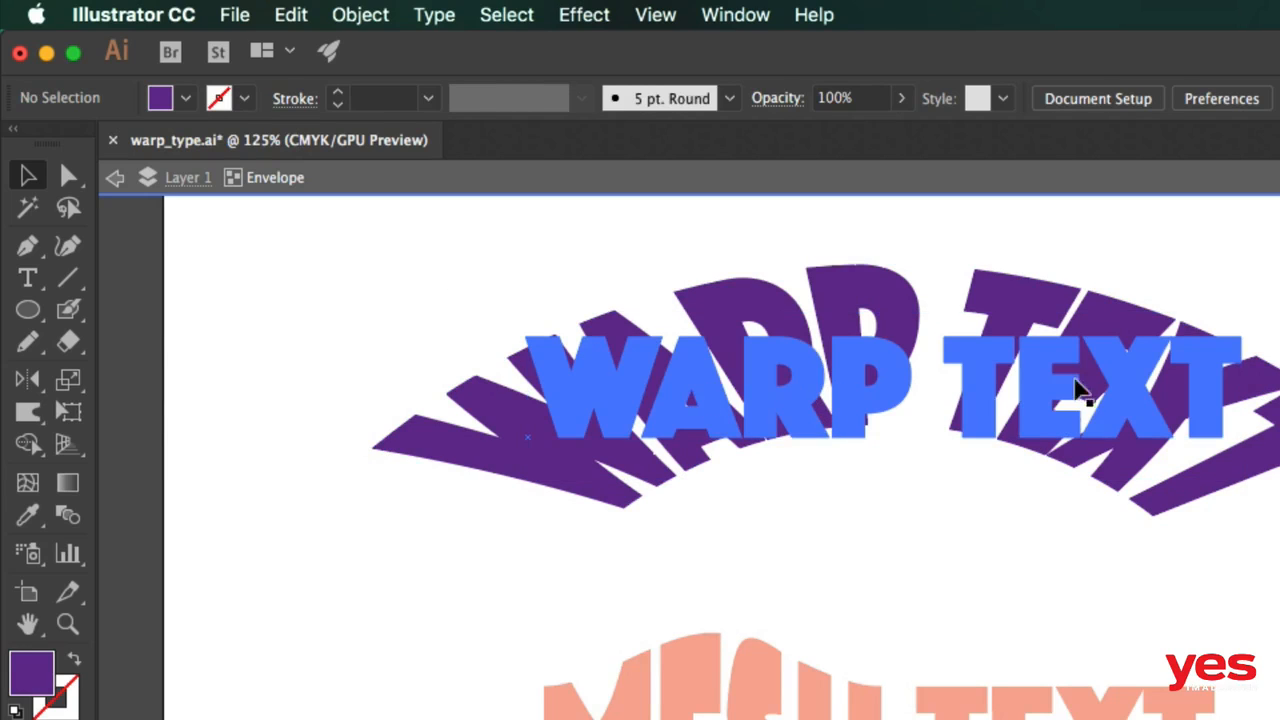
{"action": "key", "text": "t"}
{"action": "left_click_drag", "start_coordinate": [1024, 375], "coordinate": [1222, 383]}
{"action": "type", "text": "TPE"}
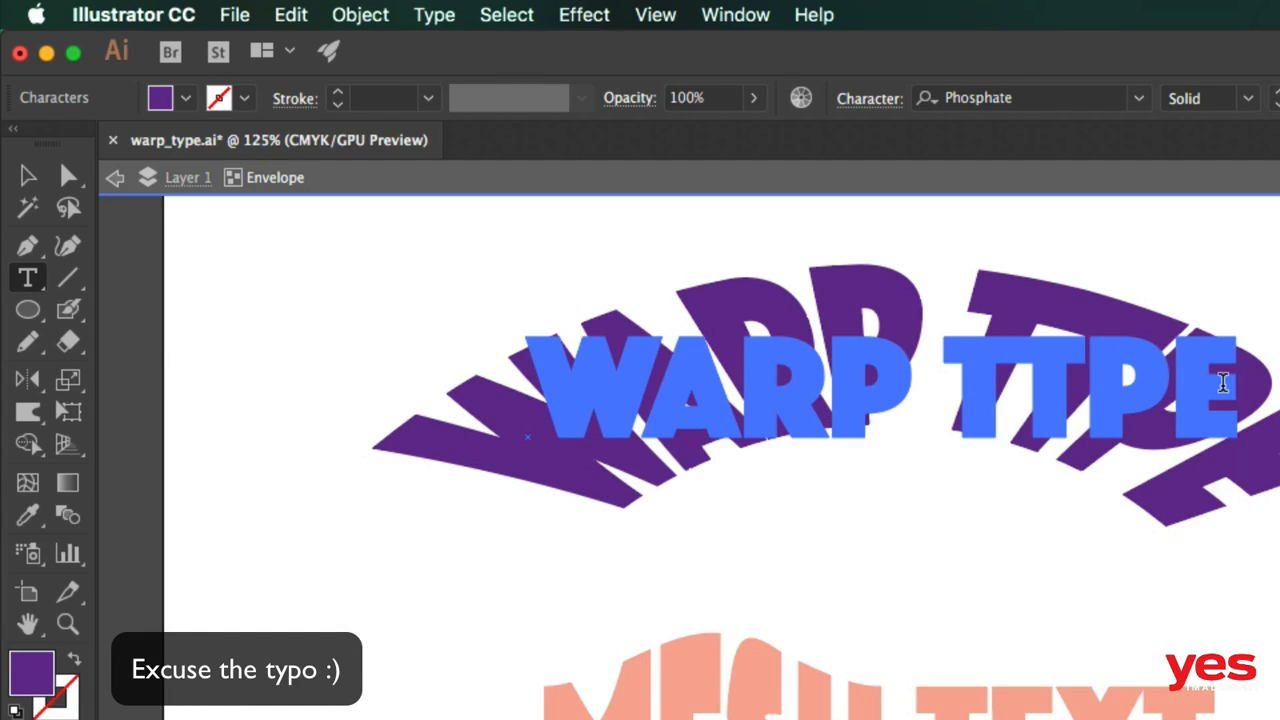
{"action": "key", "text": "Escape"}
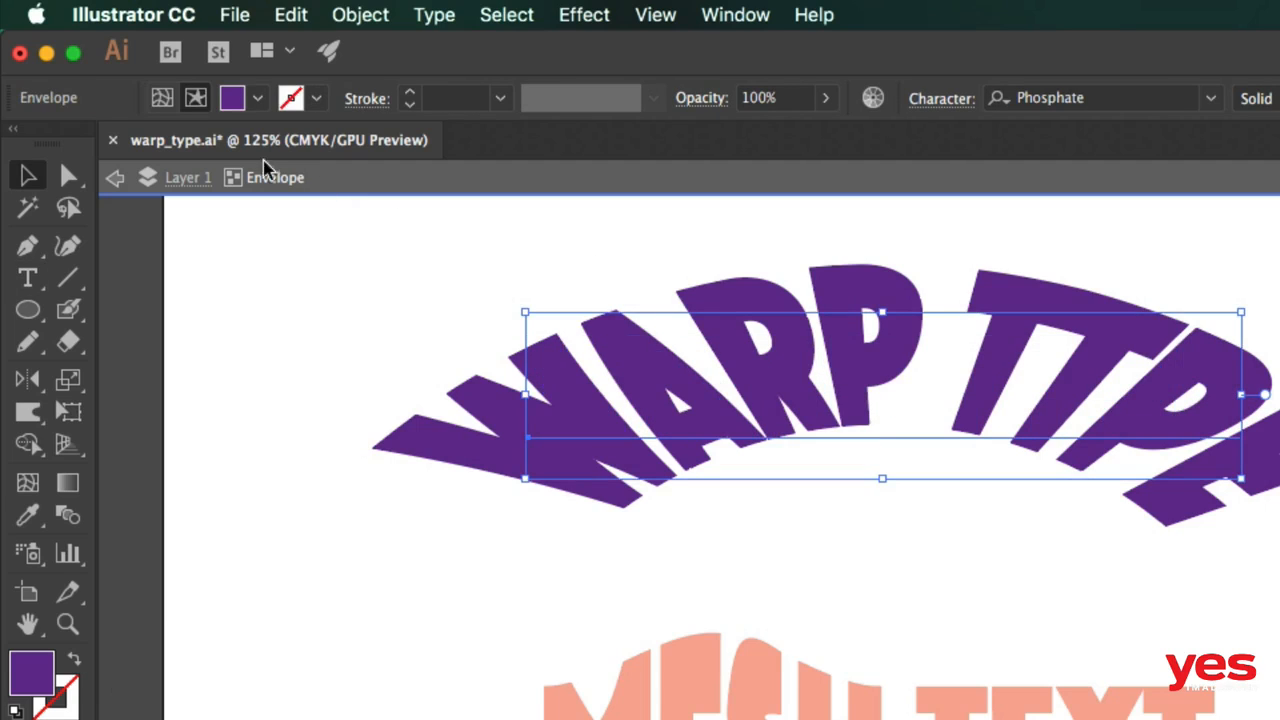
Step: Switch the warped text back to envelope editing and review the warp styles, keeping Arc
{"action": "left_click", "coordinate": [162, 100]}
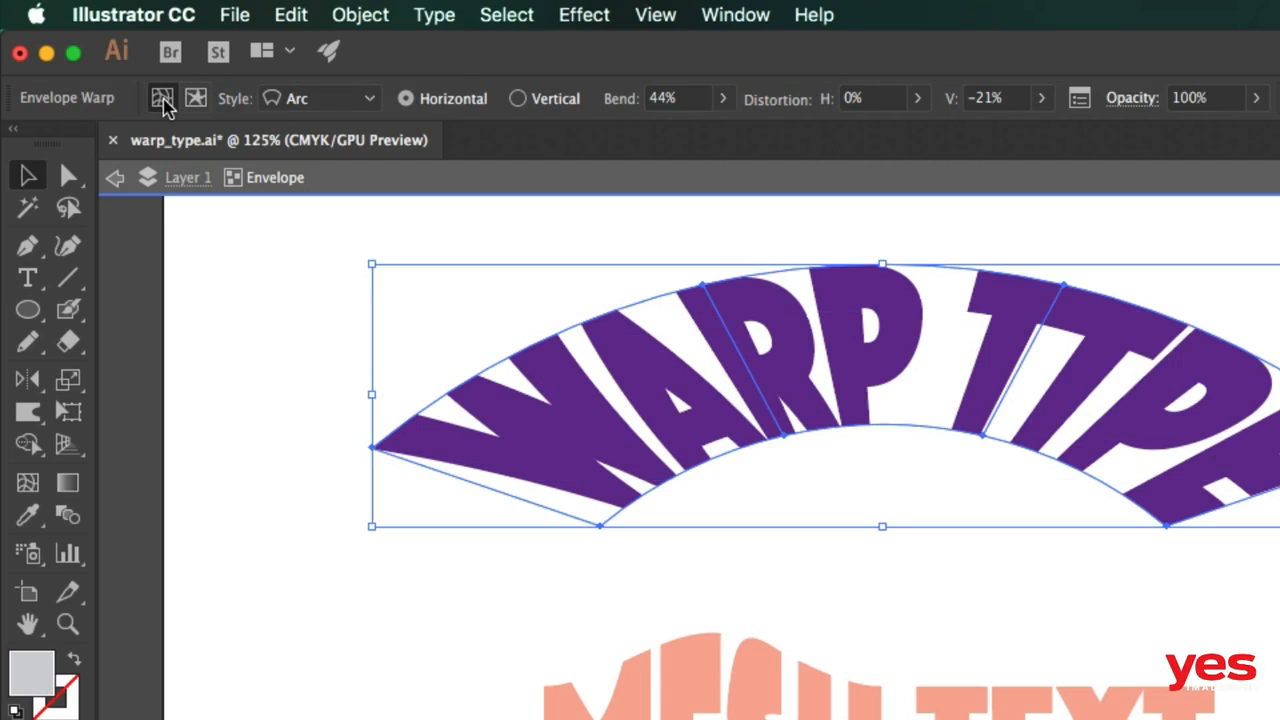
{"action": "left_click", "coordinate": [310, 100]}
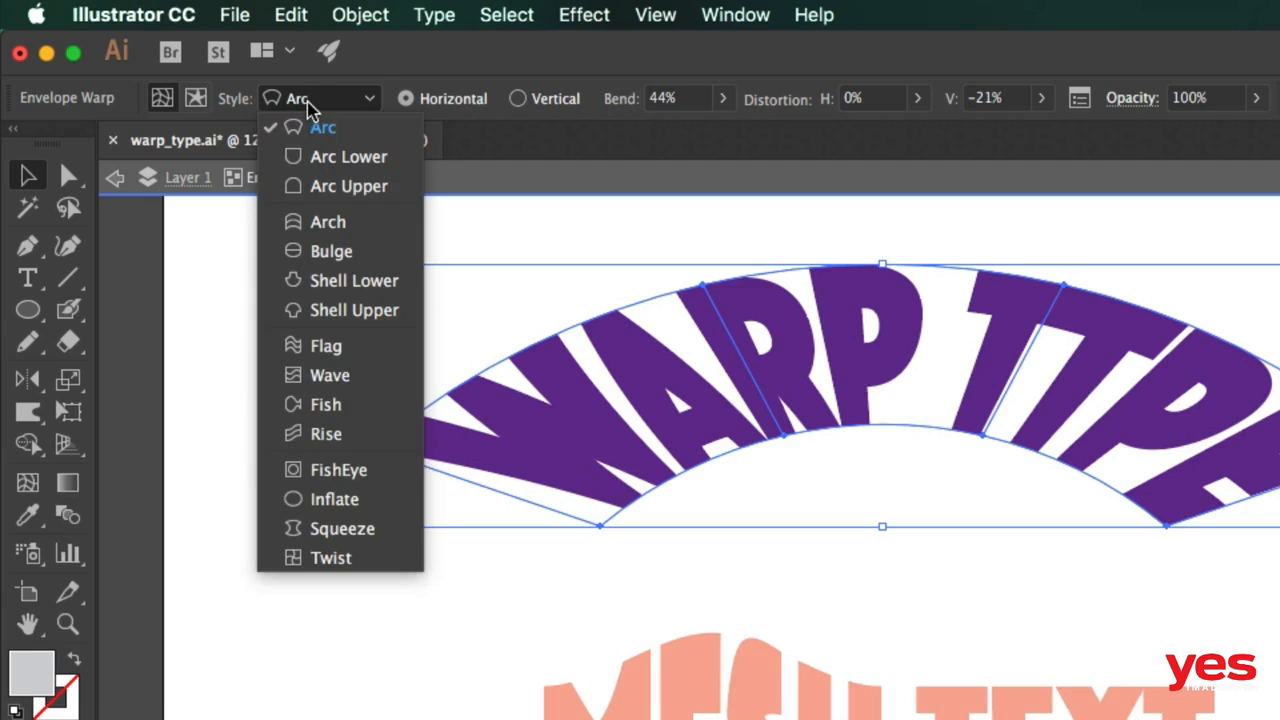
{"action": "left_click", "coordinate": [314, 118]}
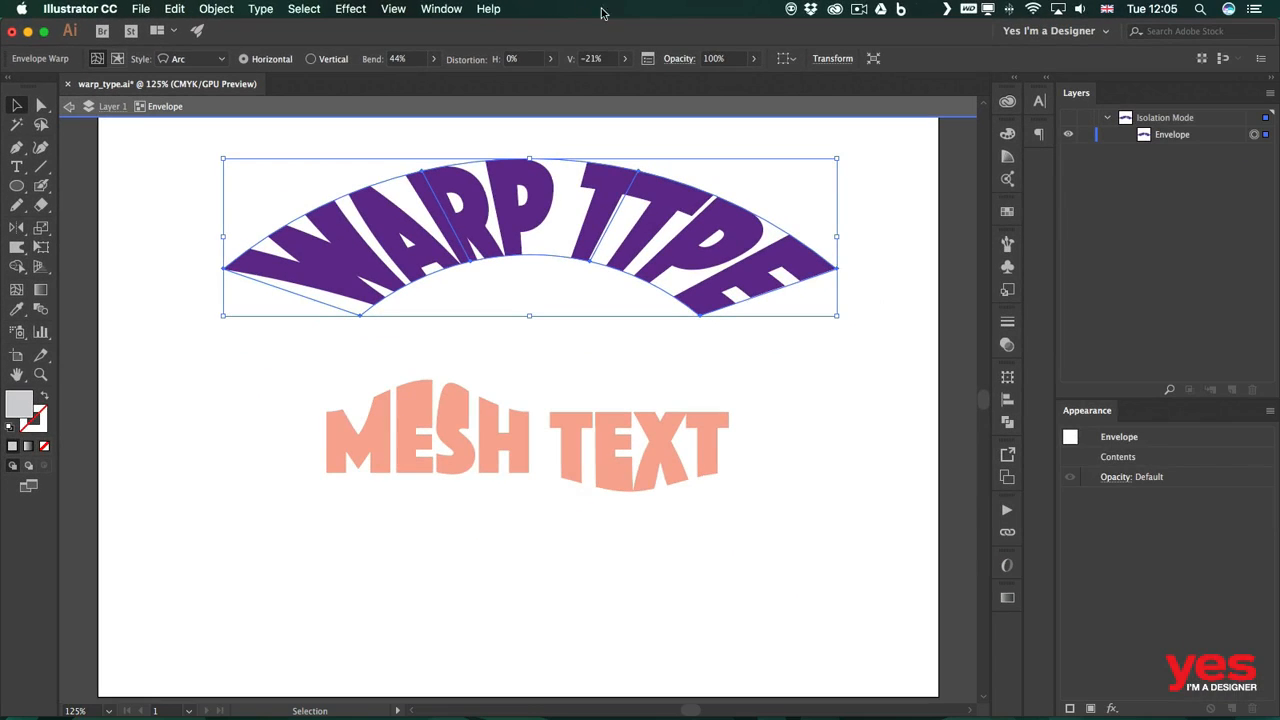
Step: Select the MESH TEXT envelope and reset its mesh envelope shape
{"action": "left_click", "coordinate": [694, 368]}
{"action": "double_click", "coordinate": [639, 387]}
{"action": "left_click", "coordinate": [547, 448]}
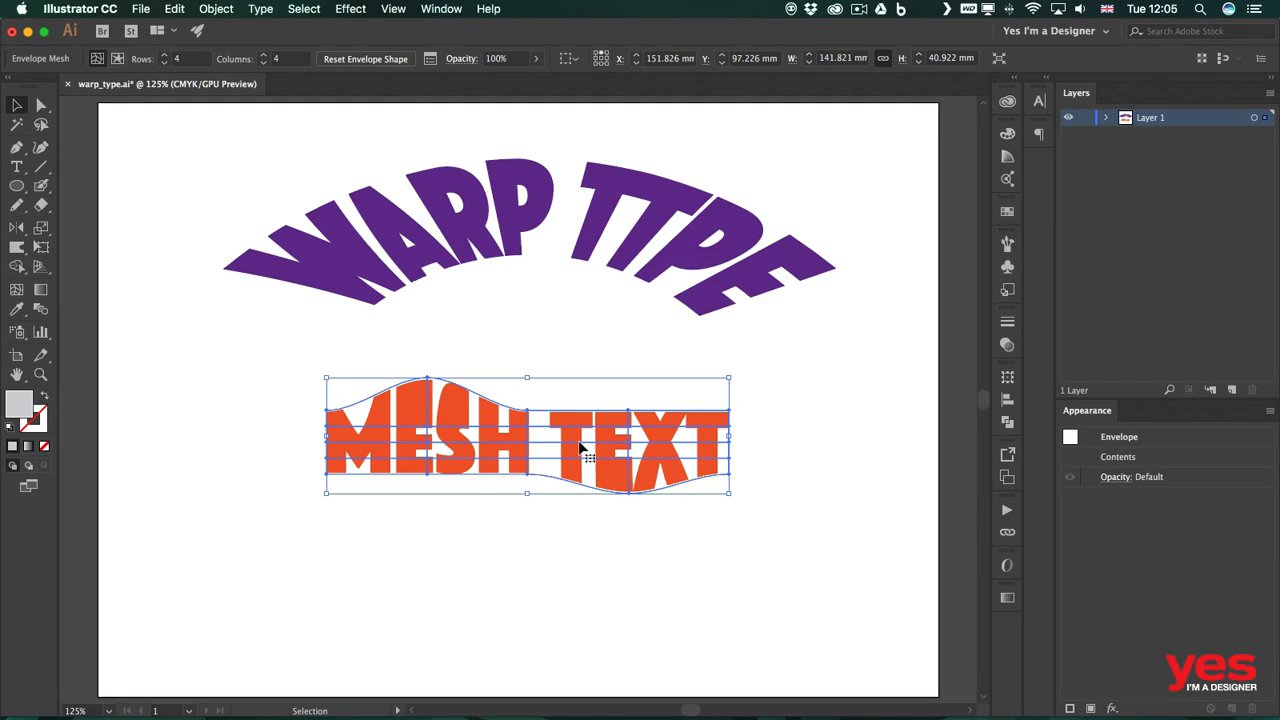
{"action": "left_click", "coordinate": [117, 59]}
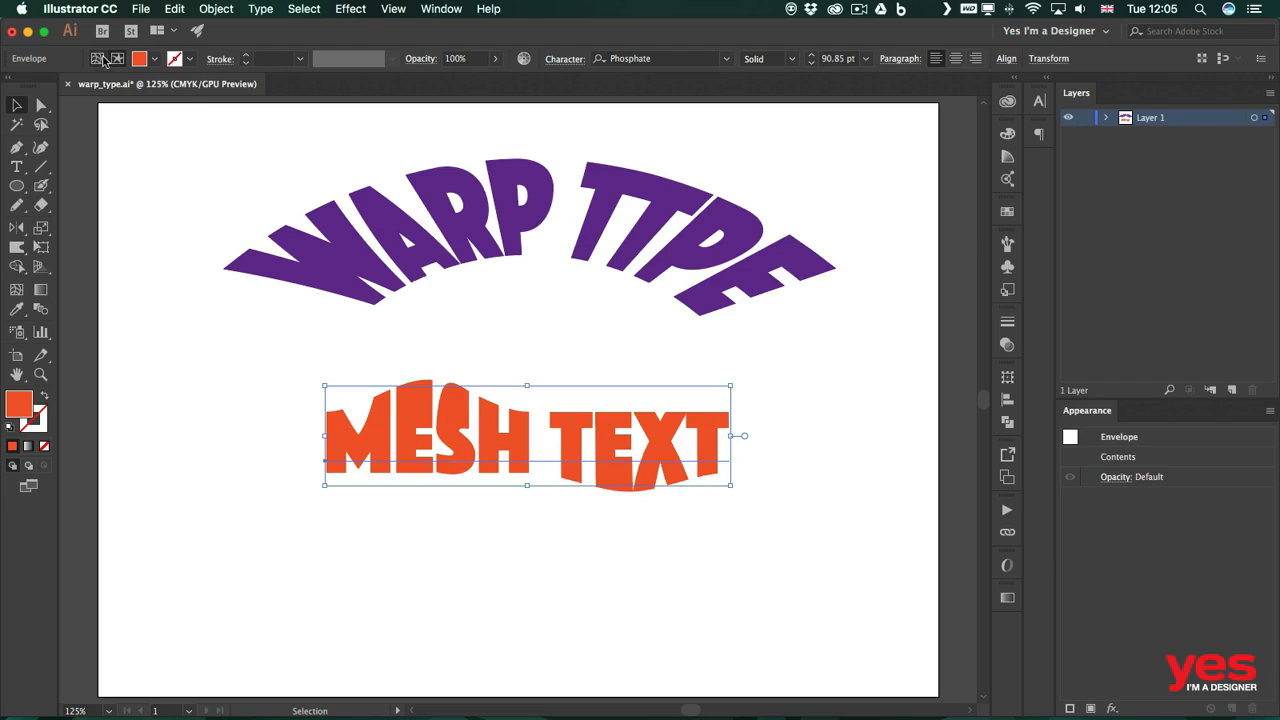
{"action": "left_click", "coordinate": [97, 59]}
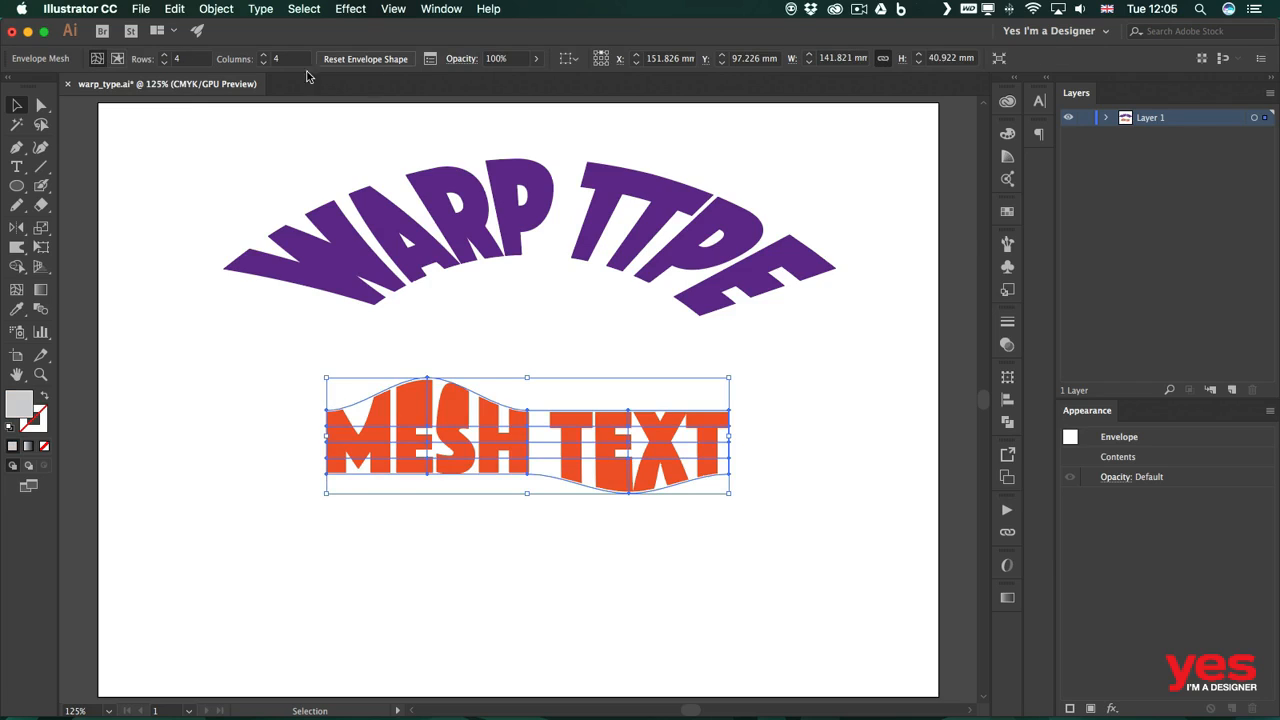
{"action": "left_click", "coordinate": [365, 59]}
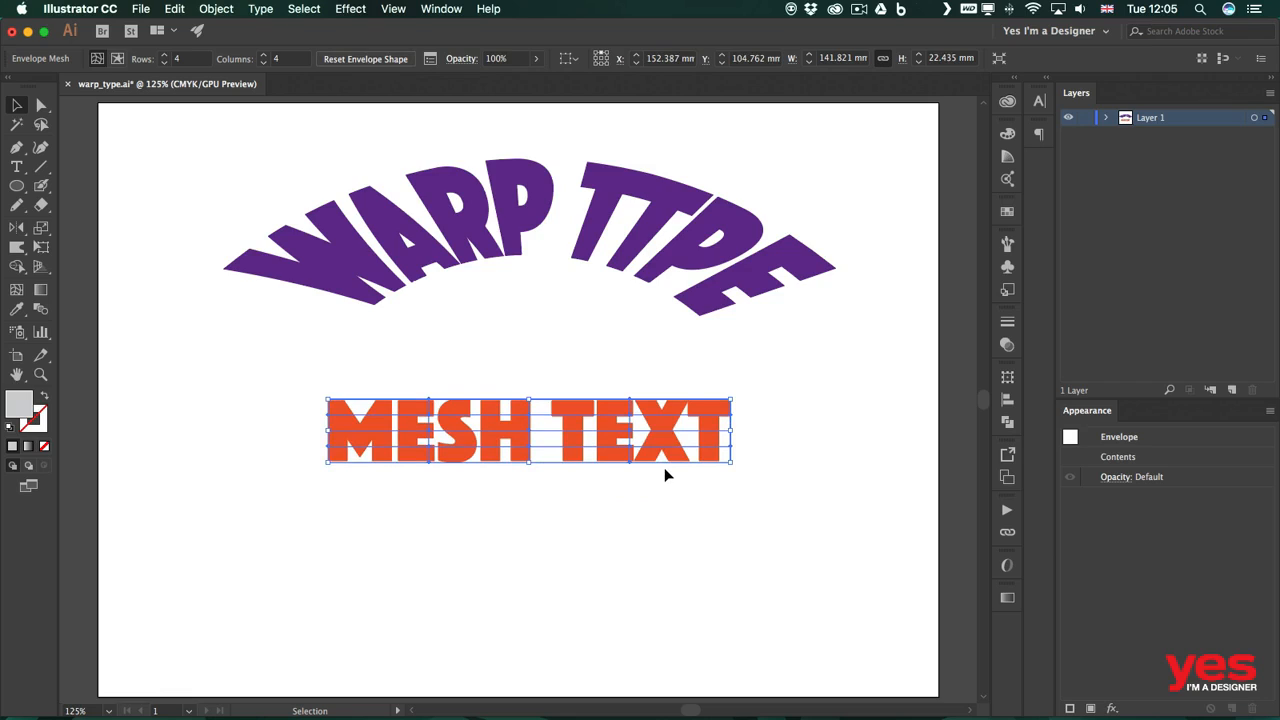
Step: Draw a circle about 60 mm wide to the left of the MESH TEXT
{"action": "left_click", "coordinate": [622, 562]}
{"action": "key", "text": "l"}
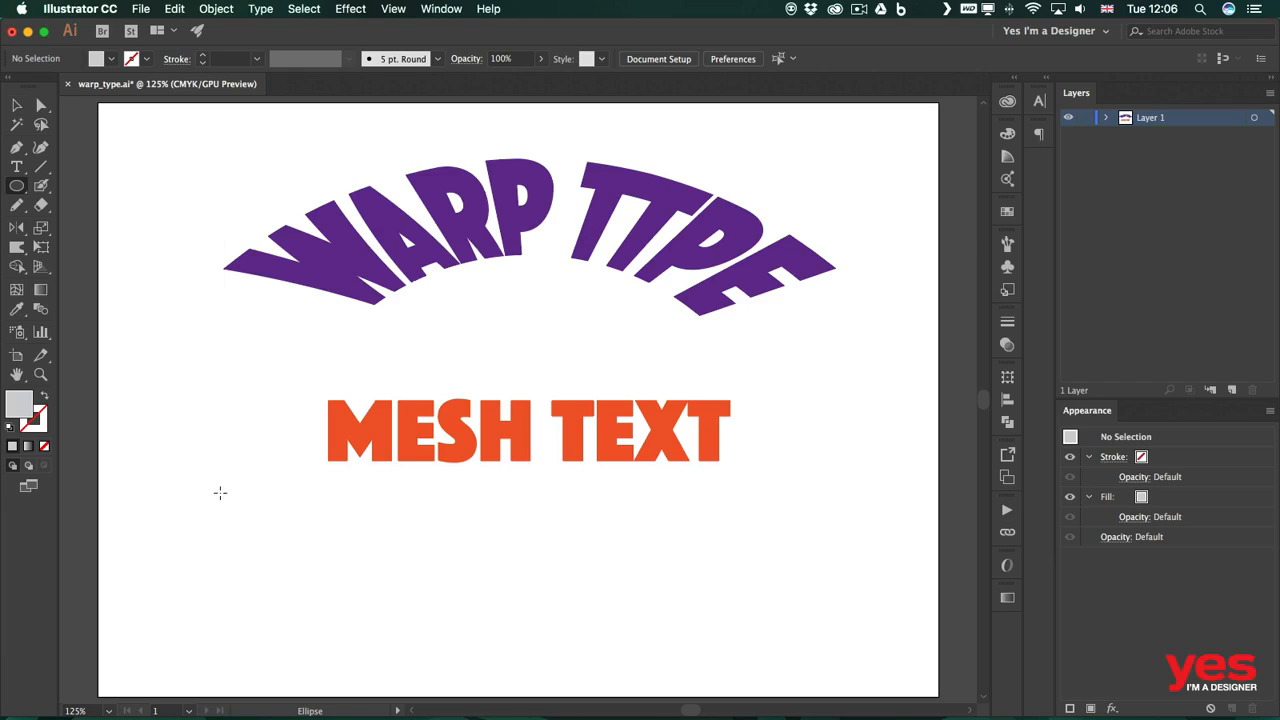
{"action": "left_click_drag", "start_coordinate": [184, 437], "coordinate": [344, 606]}
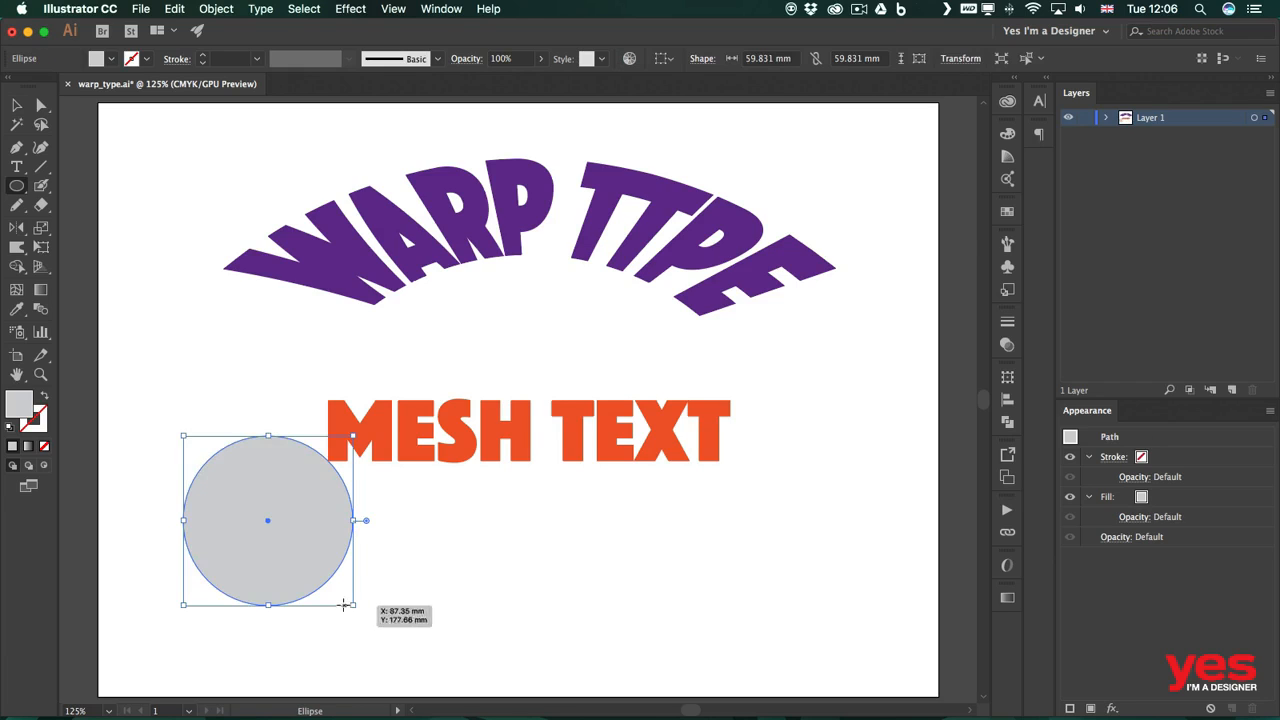
Step: Move the MESH TEXT to the right and reposition the circle beside it
{"action": "key", "text": "v"}
{"action": "left_click_drag", "start_coordinate": [457, 451], "coordinate": [634, 443]}
{"action": "left_click_drag", "start_coordinate": [268, 529], "coordinate": [306, 505]}
{"action": "left_click", "coordinate": [534, 557]}
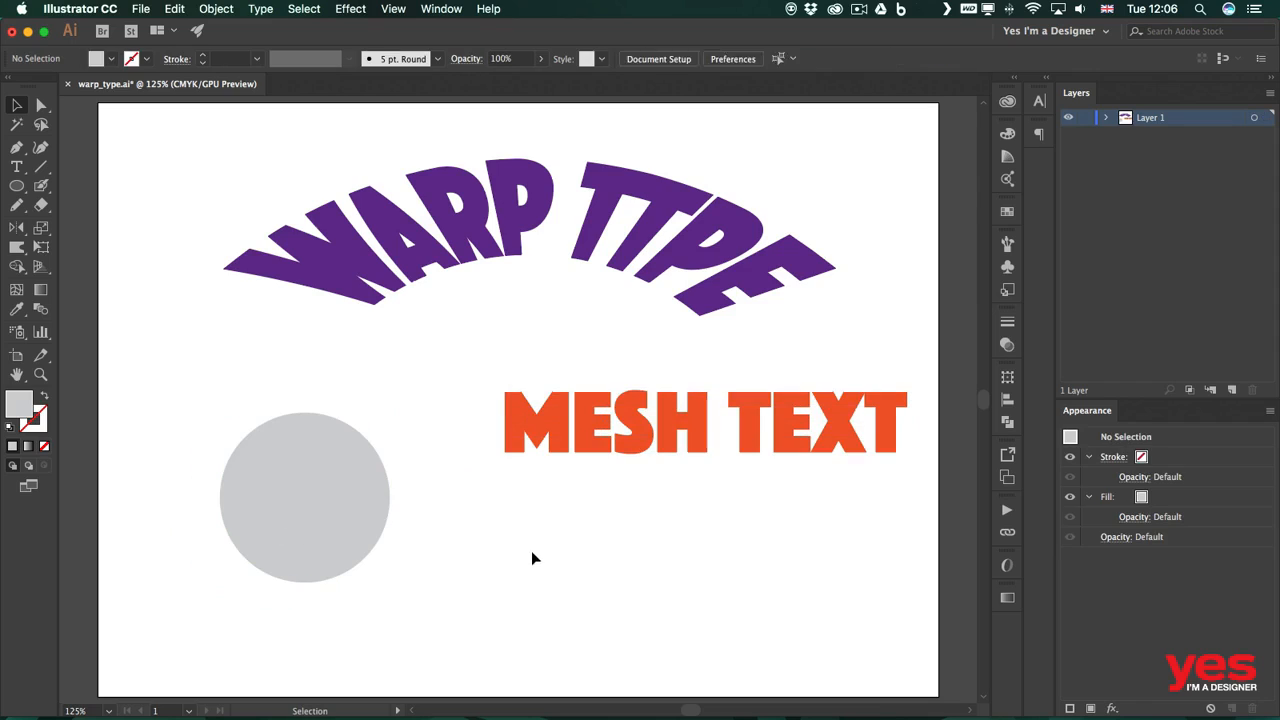
Step: Create a point type object reading circle below the MESH TEXT
{"action": "key", "text": "t"}
{"action": "left_click", "coordinate": [522, 516]}
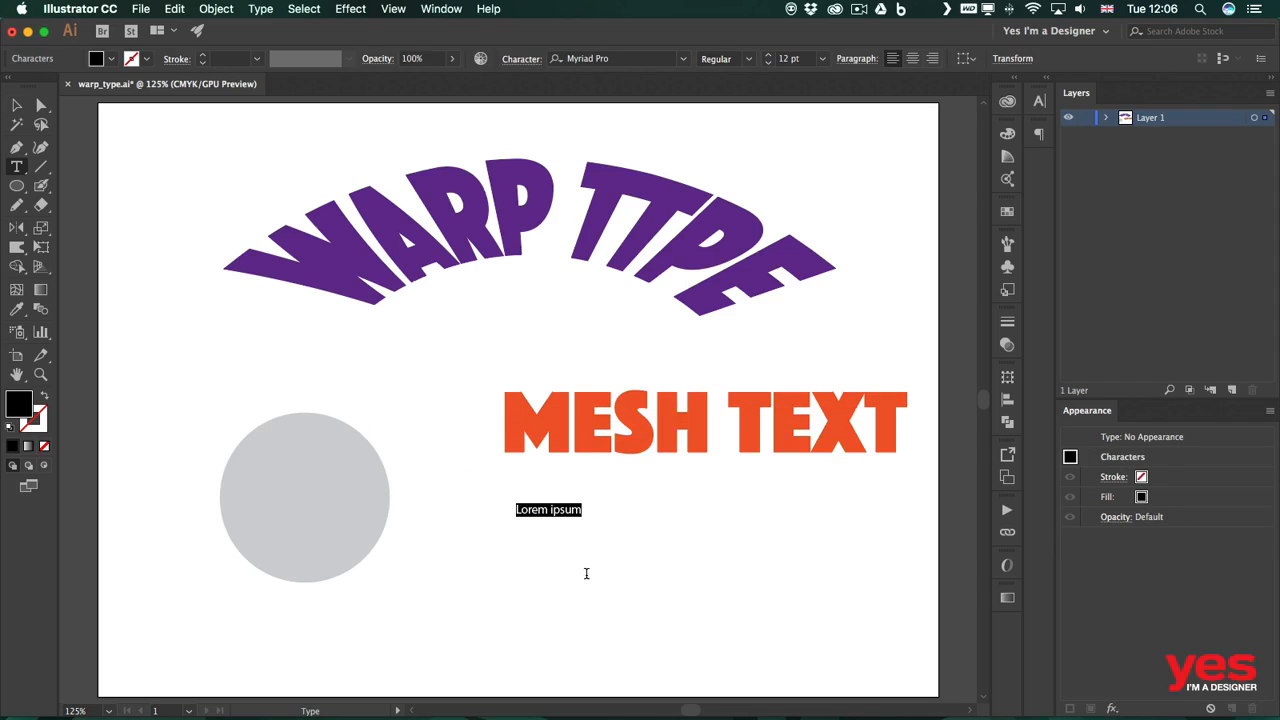
{"action": "type", "text": "circle"}
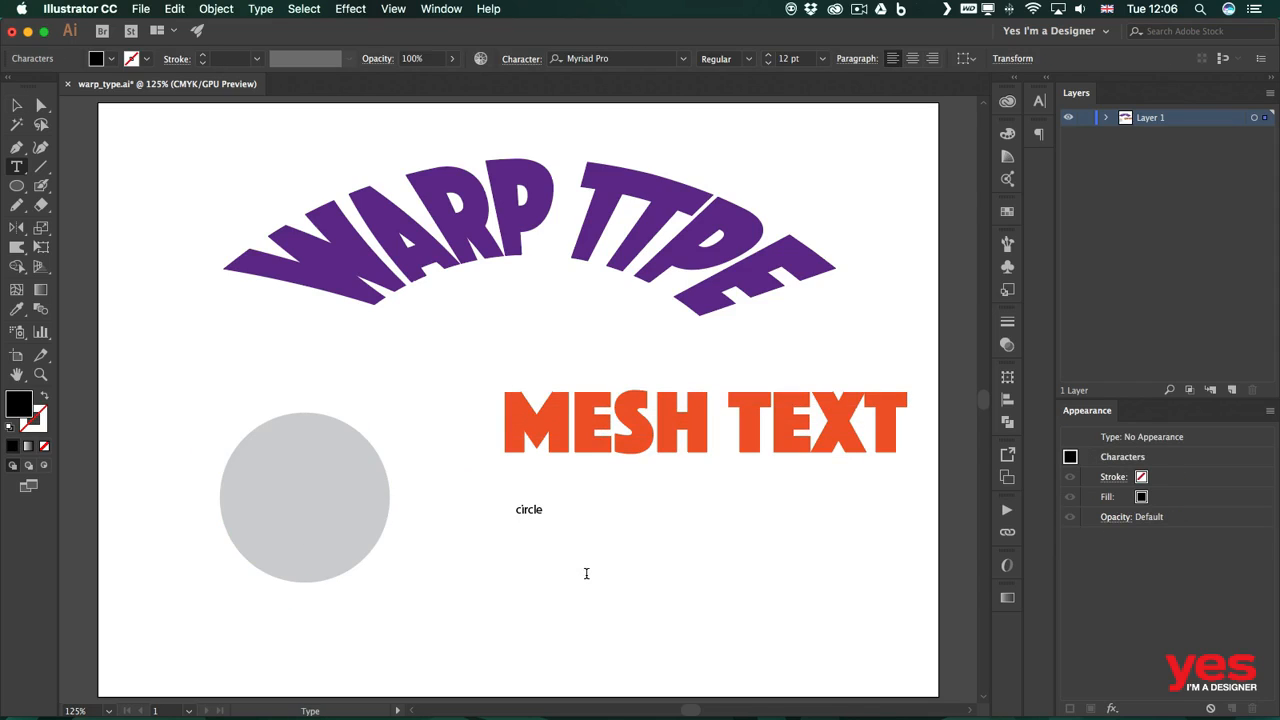
{"action": "key", "text": "Escape"}
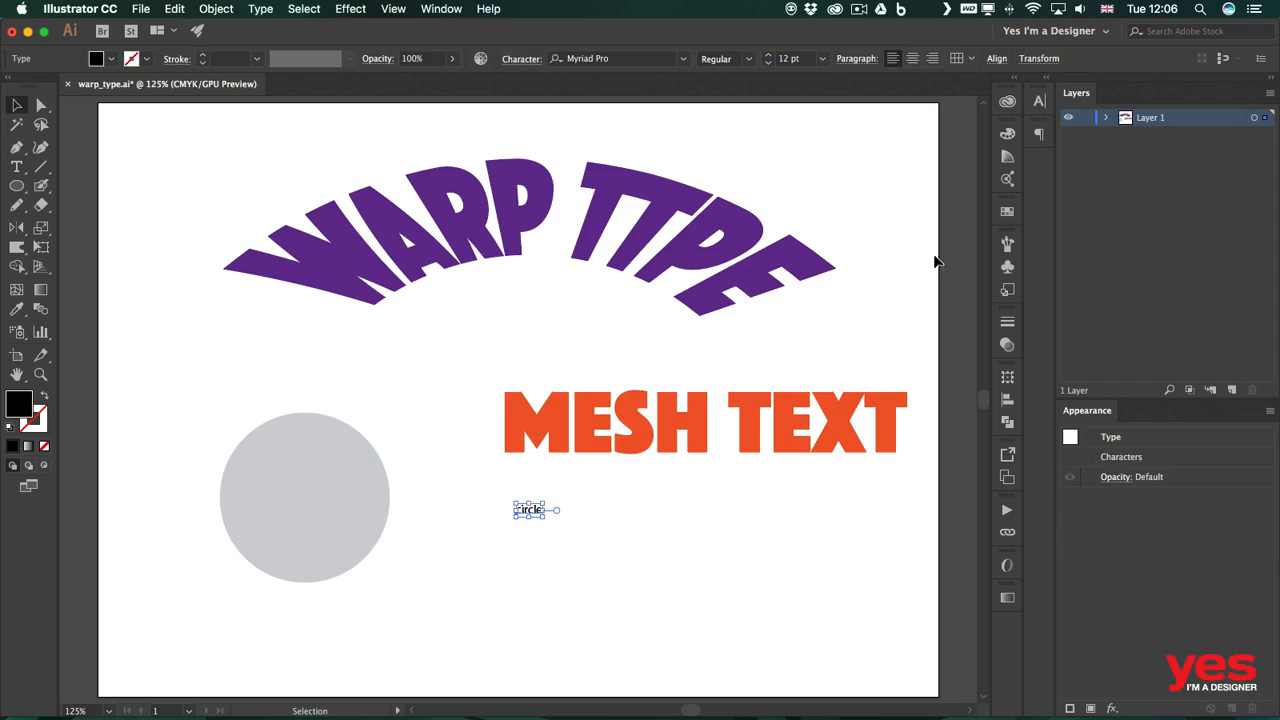
Step: Apply the library character style to the circle text and move it onto the grey circle
{"action": "left_click", "coordinate": [1007, 101]}
{"action": "left_click", "coordinate": [838, 240]}
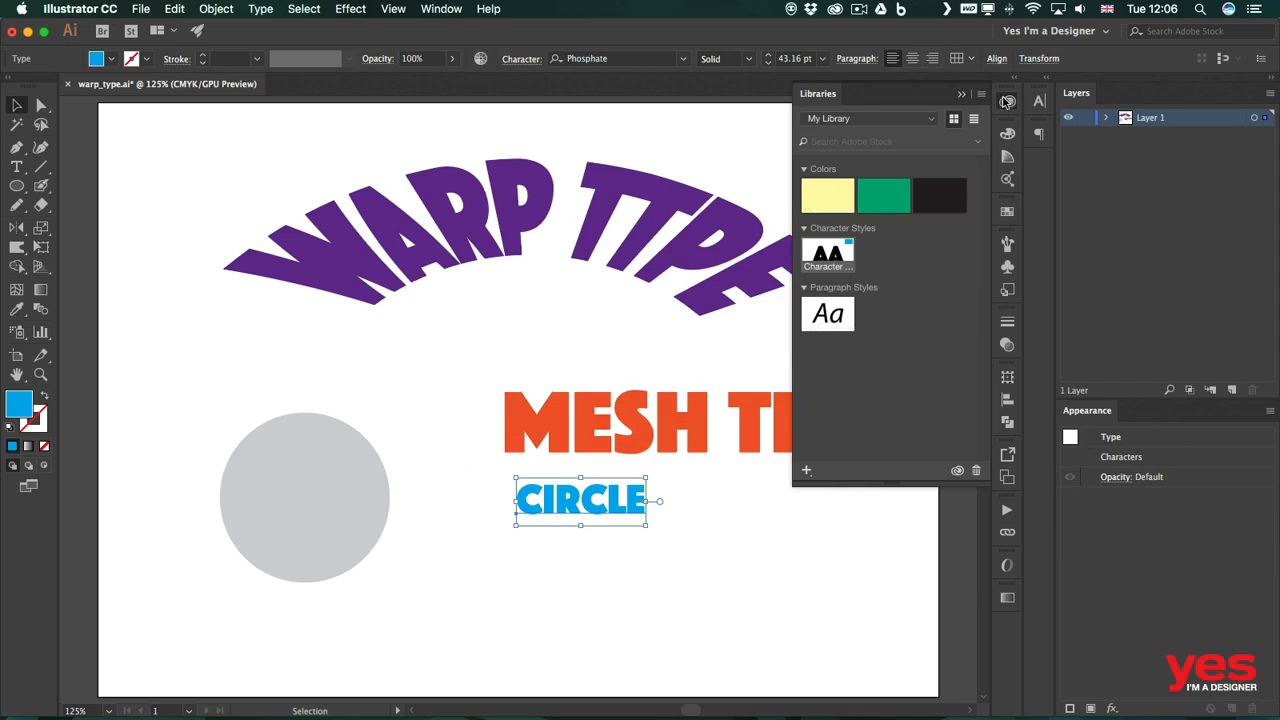
{"action": "left_click_drag", "start_coordinate": [631, 500], "coordinate": [385, 470]}
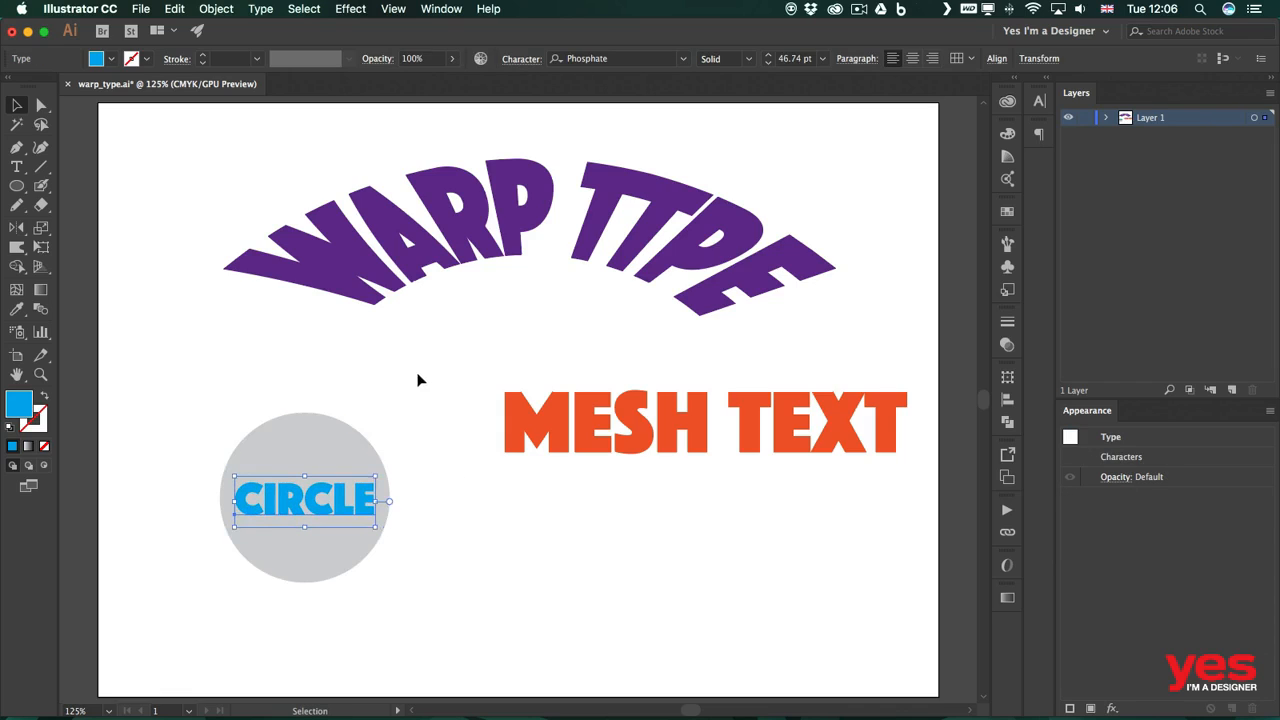
Step: Select the grey circle and bring it forward in front of the CIRCLE text
{"action": "left_click", "coordinate": [420, 380]}
{"action": "left_click", "coordinate": [366, 430]}
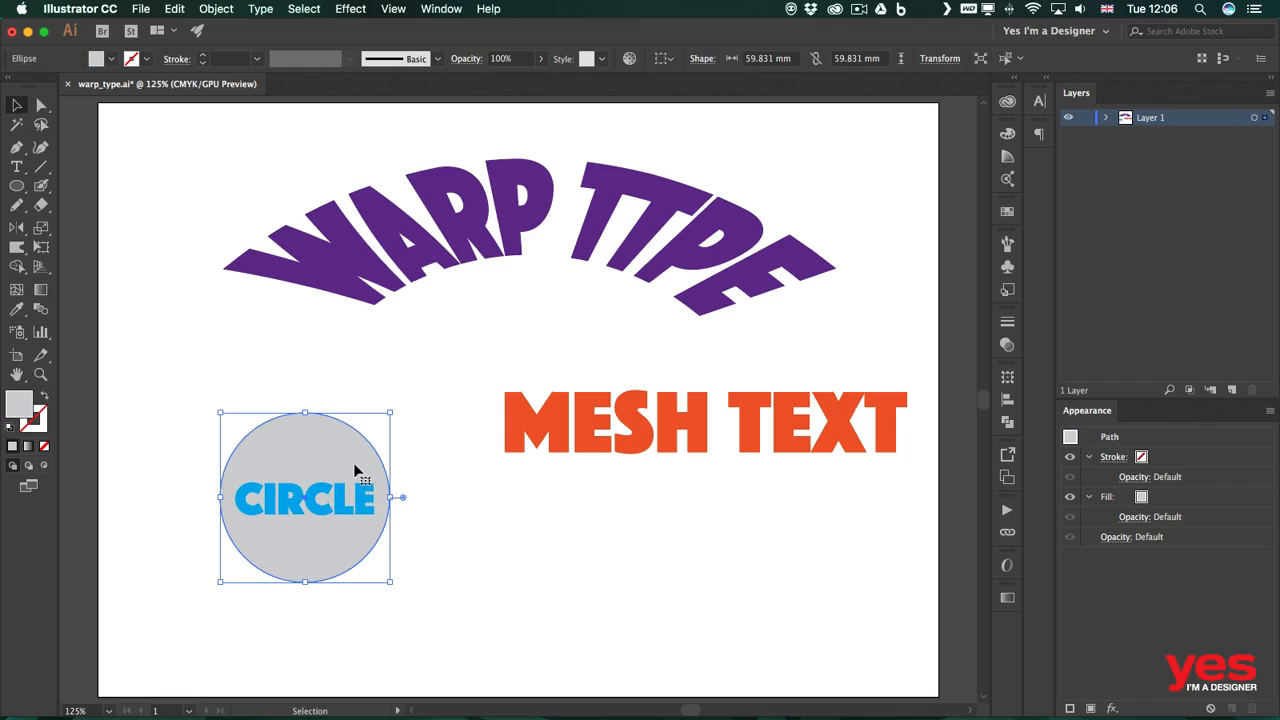
{"action": "key", "text": "a"}
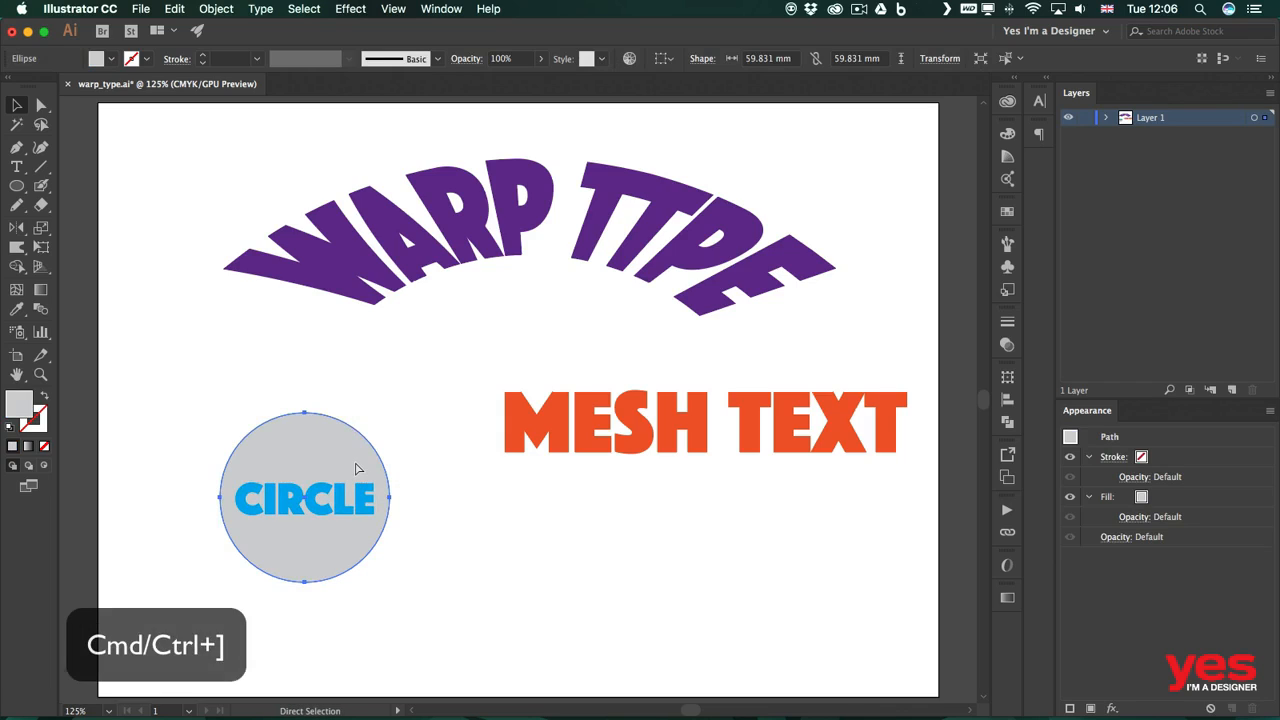
{"action": "key", "text": "super+bracketright"}
{"action": "key", "text": "v"}
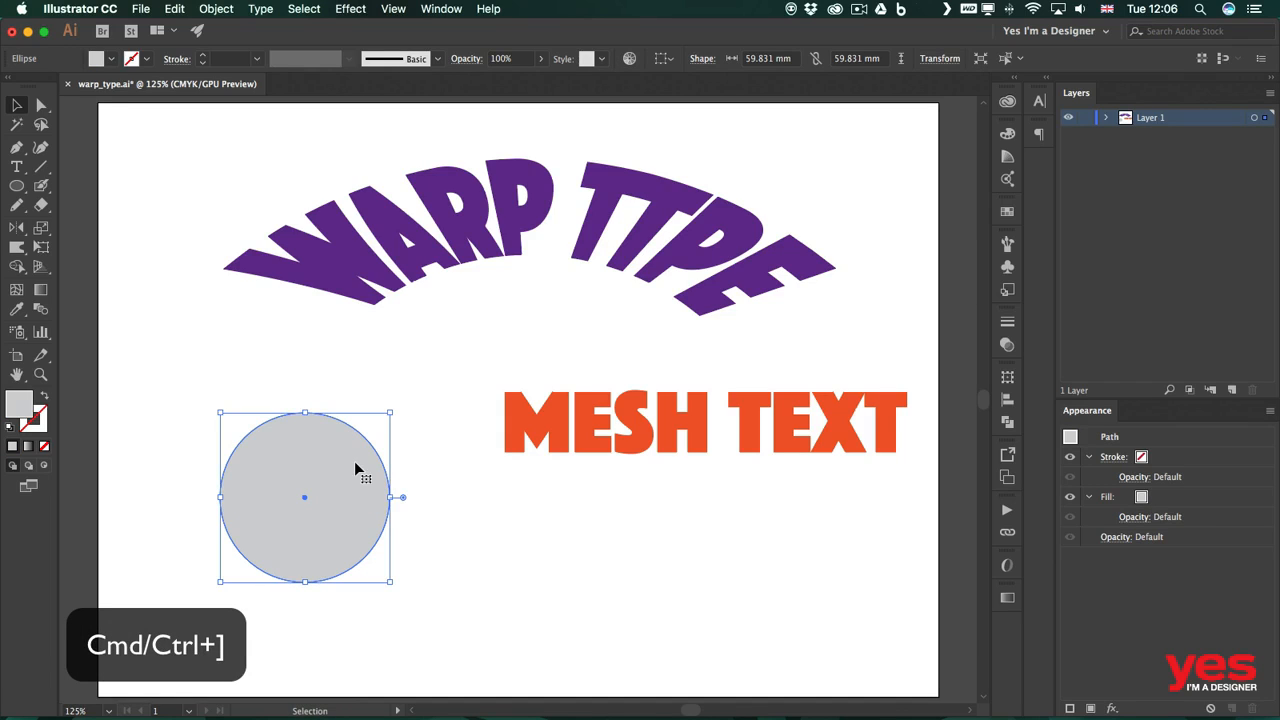
{"action": "right_click", "coordinate": [355, 467]}
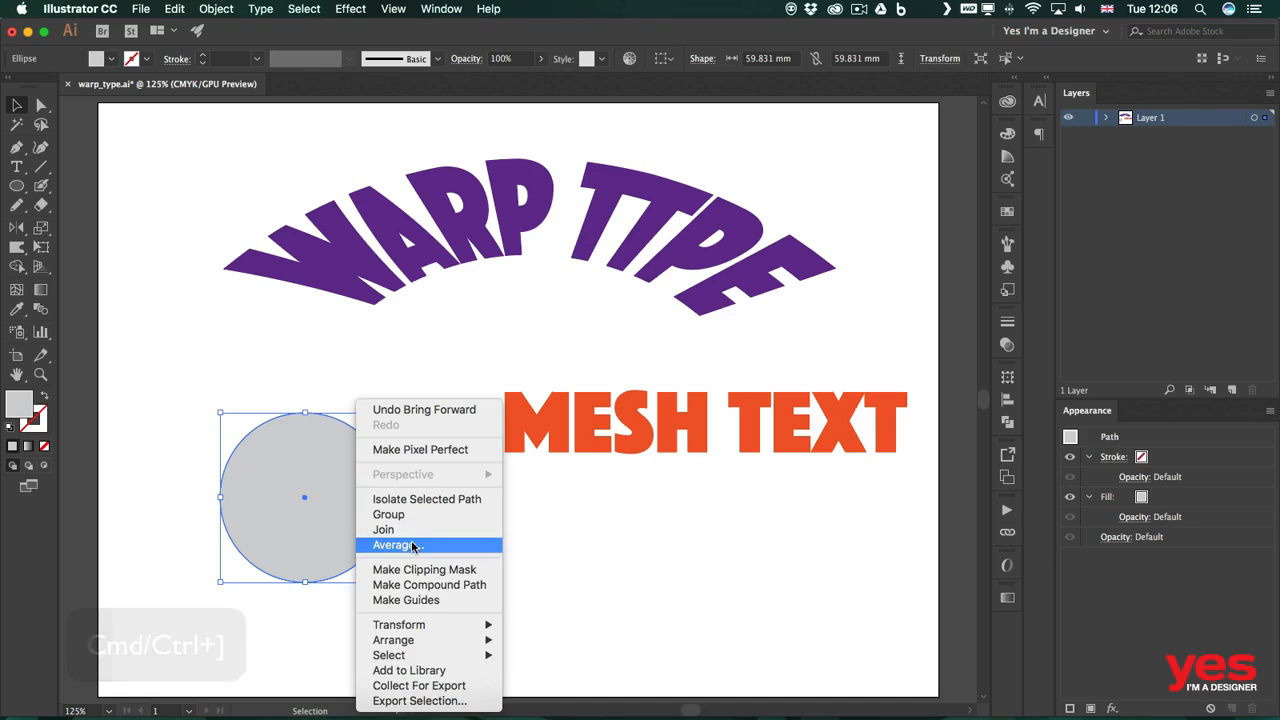
{"action": "mouse_move", "coordinate": [432, 632]}
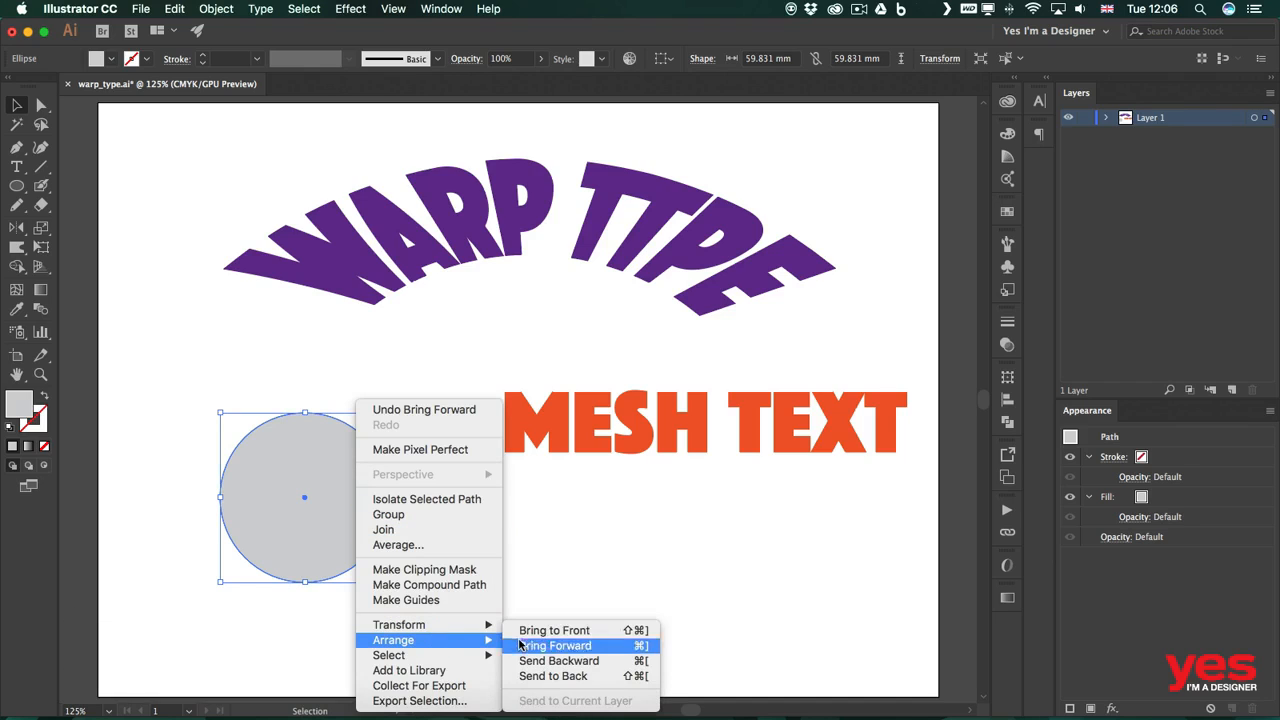
{"action": "left_click", "coordinate": [614, 541]}
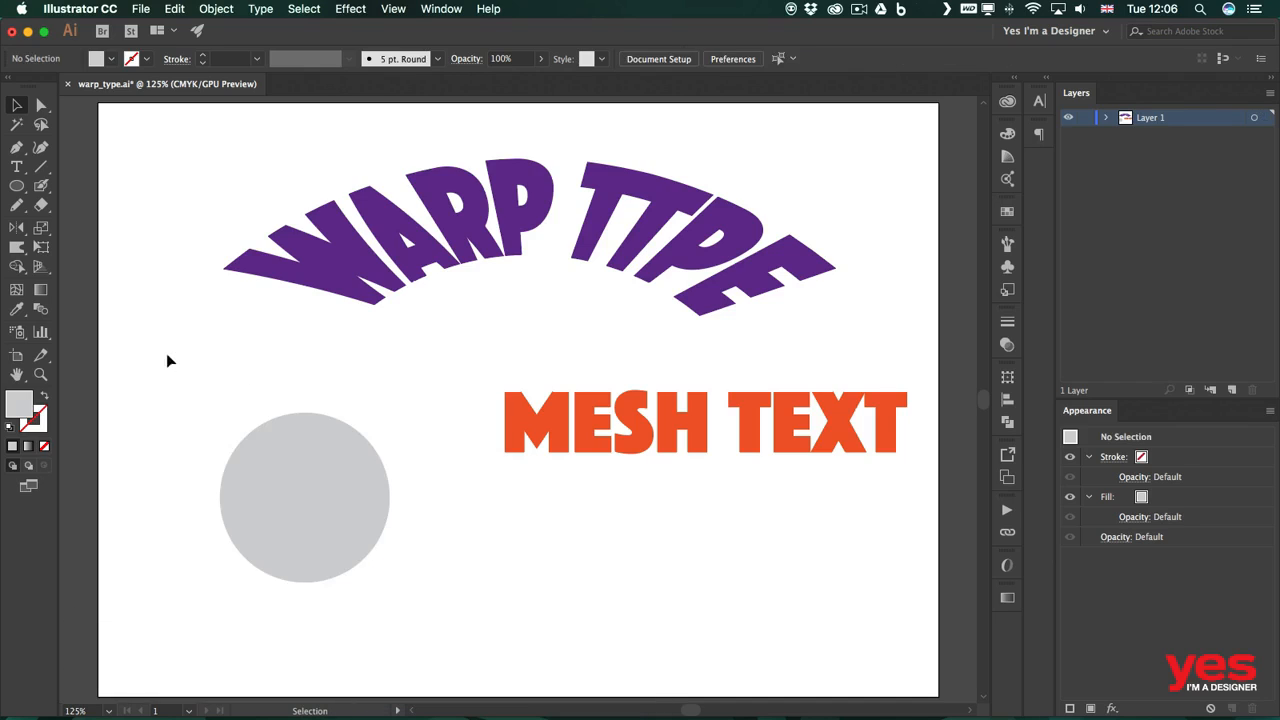
Step: Select the circle and the text together and apply Envelope Distort Make with Top Object
{"action": "left_click_drag", "start_coordinate": [166, 357], "coordinate": [370, 618]}
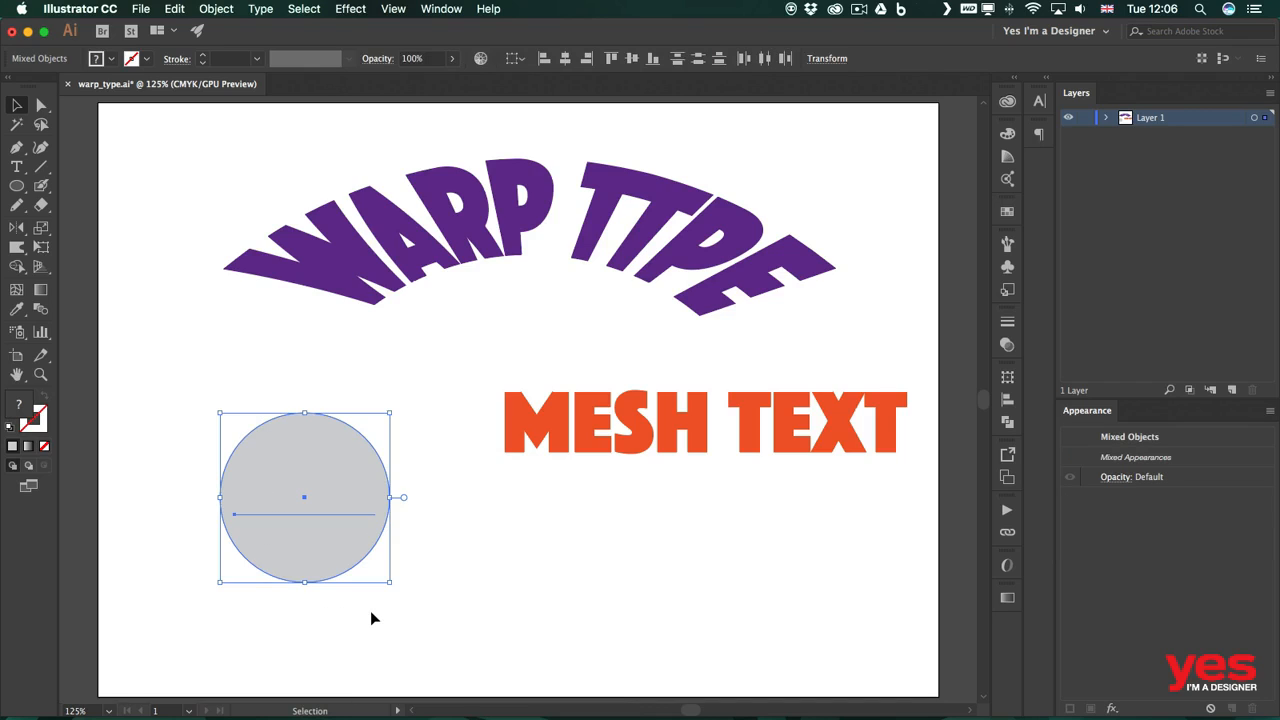
{"action": "left_click", "coordinate": [210, 10]}
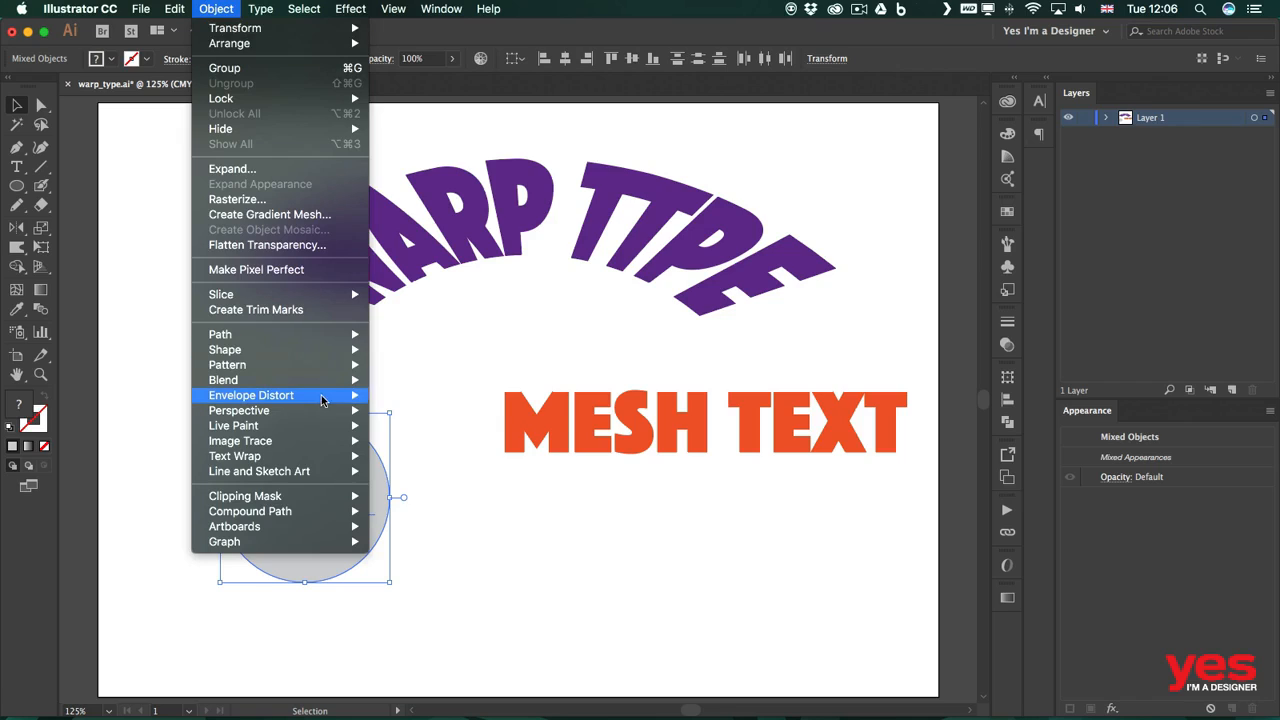
{"action": "mouse_move", "coordinate": [316, 400]}
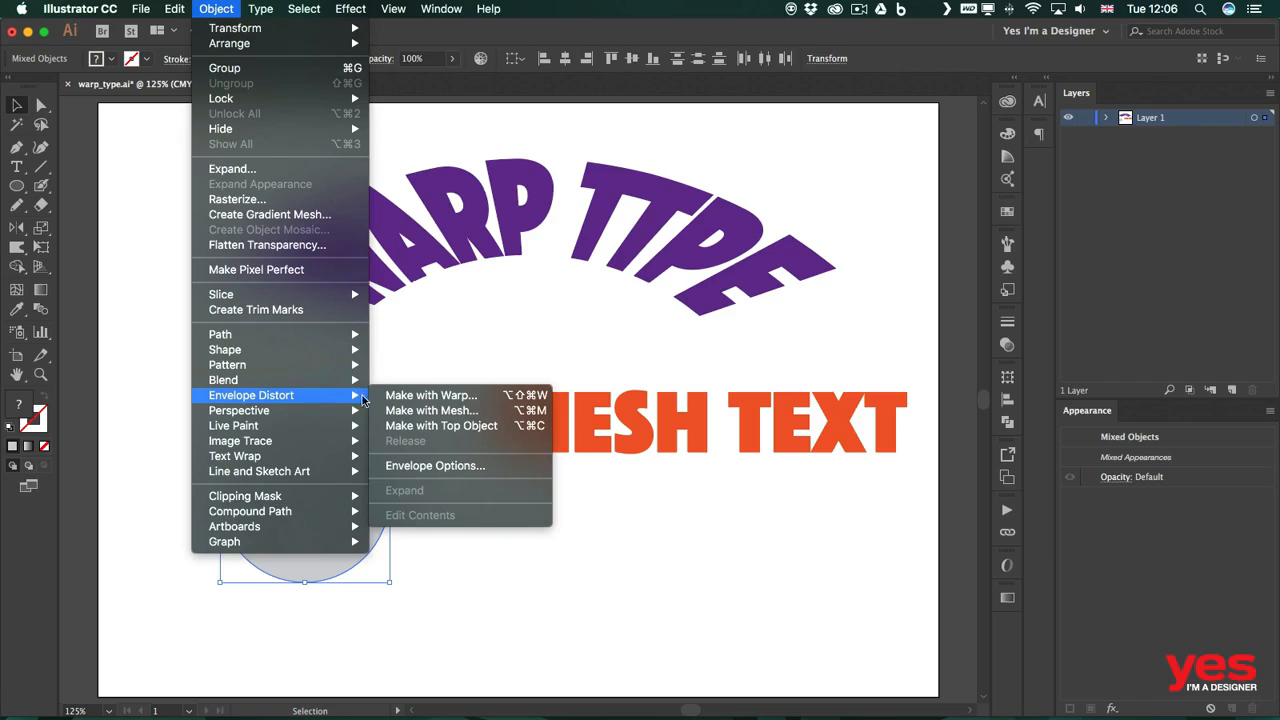
{"action": "left_click", "coordinate": [504, 427]}
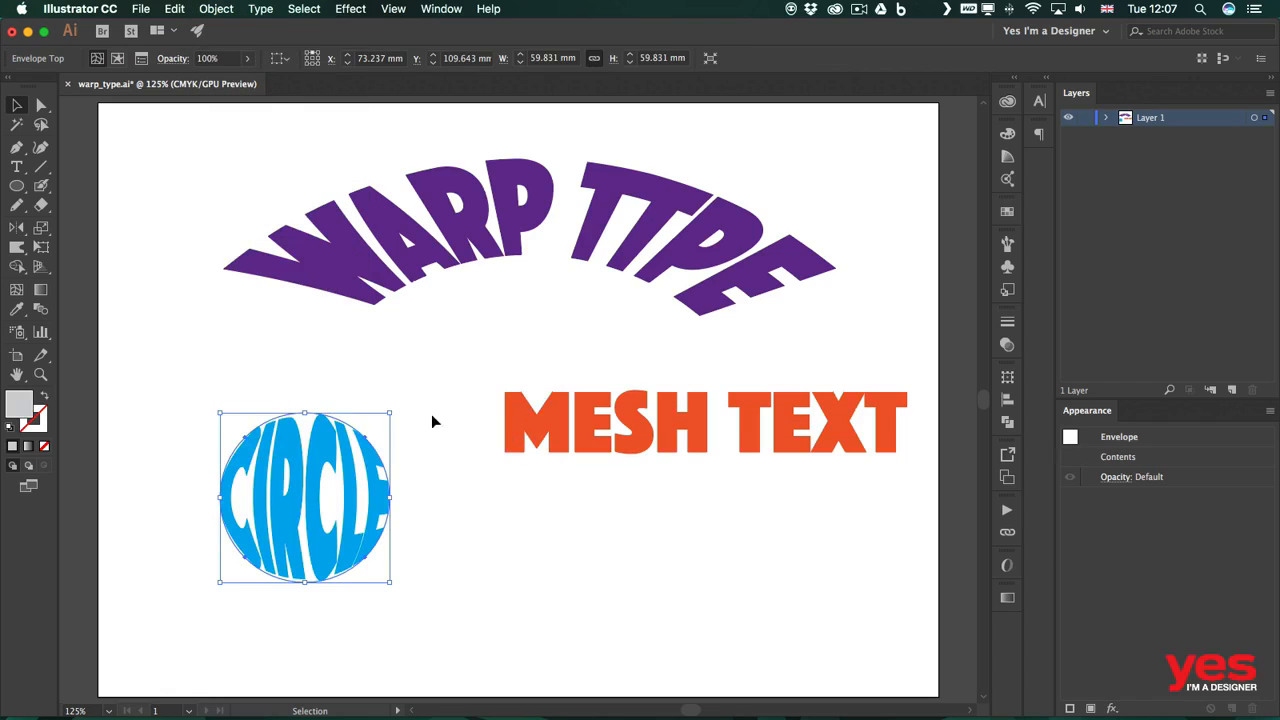
Step: Move the circle-shaped text up slightly and shift the MESH TEXT left
{"action": "left_click", "coordinate": [392, 381]}
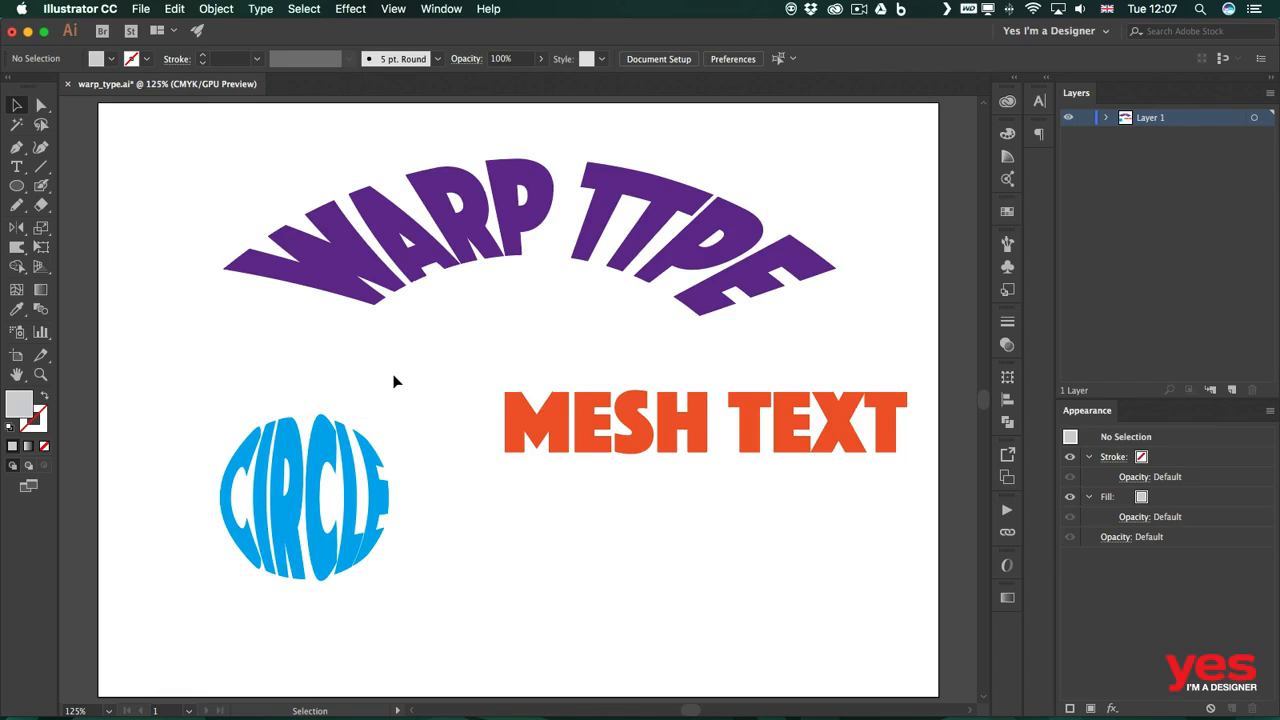
{"action": "left_click_drag", "start_coordinate": [330, 457], "coordinate": [323, 418]}
{"action": "left_click_drag", "start_coordinate": [607, 424], "coordinate": [575, 425]}
Step: Select the circle envelope and switch it to editing its contents
{"action": "left_click", "coordinate": [312, 450]}
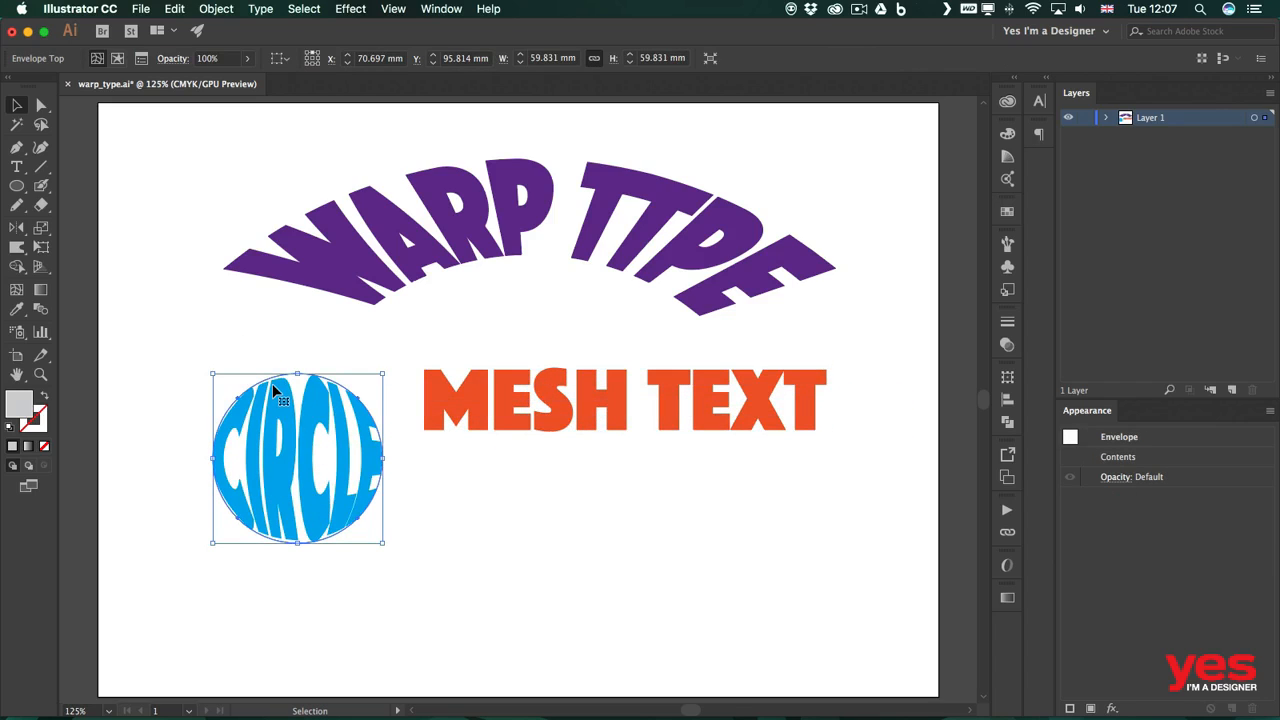
{"action": "left_click", "coordinate": [118, 60]}
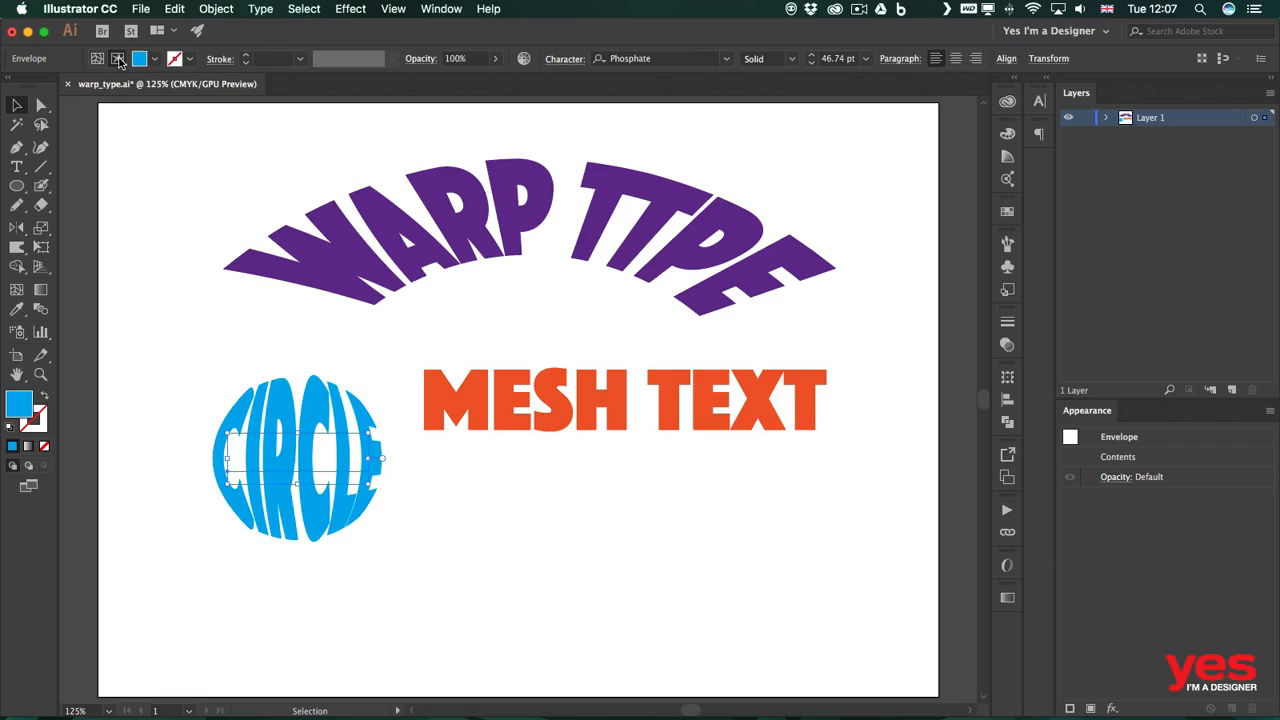